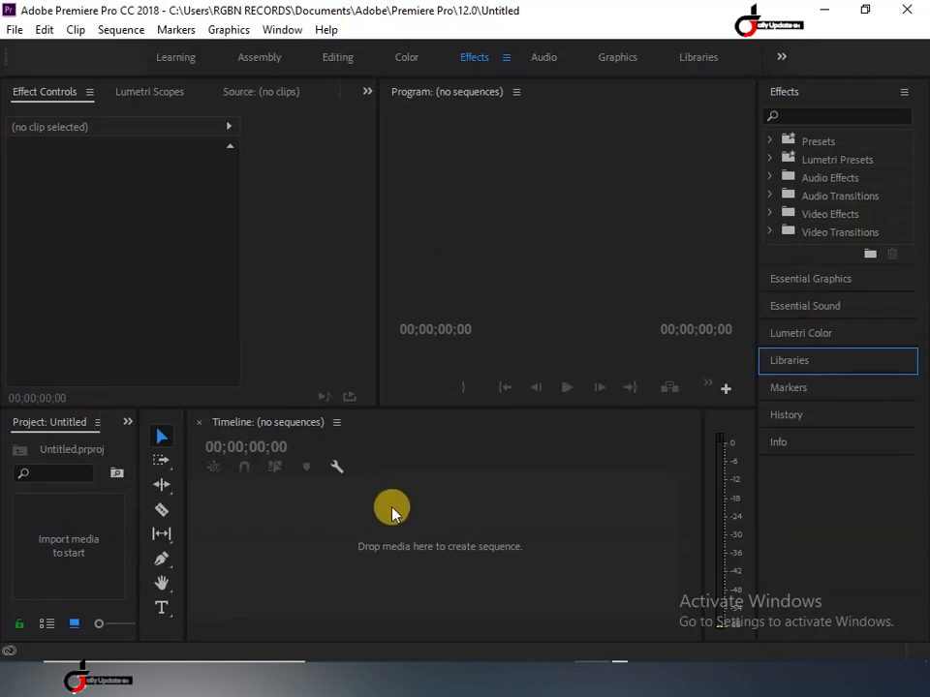
- Create a new sequence named Sequence 01 with the DV - NTSC Standard 48kHz preset
left_click(601, 678)
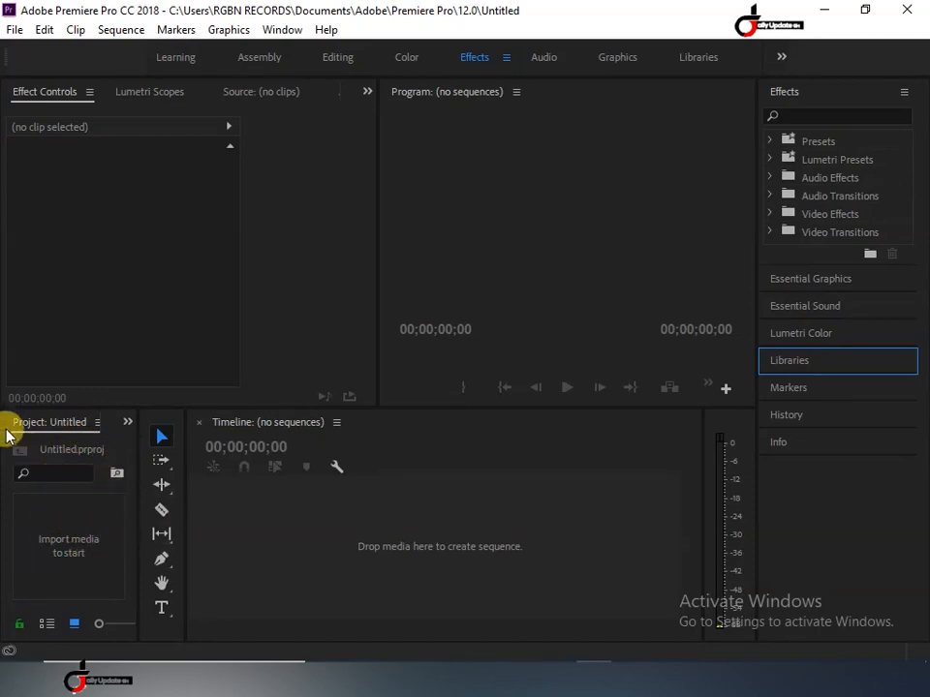
right_click(109, 456)
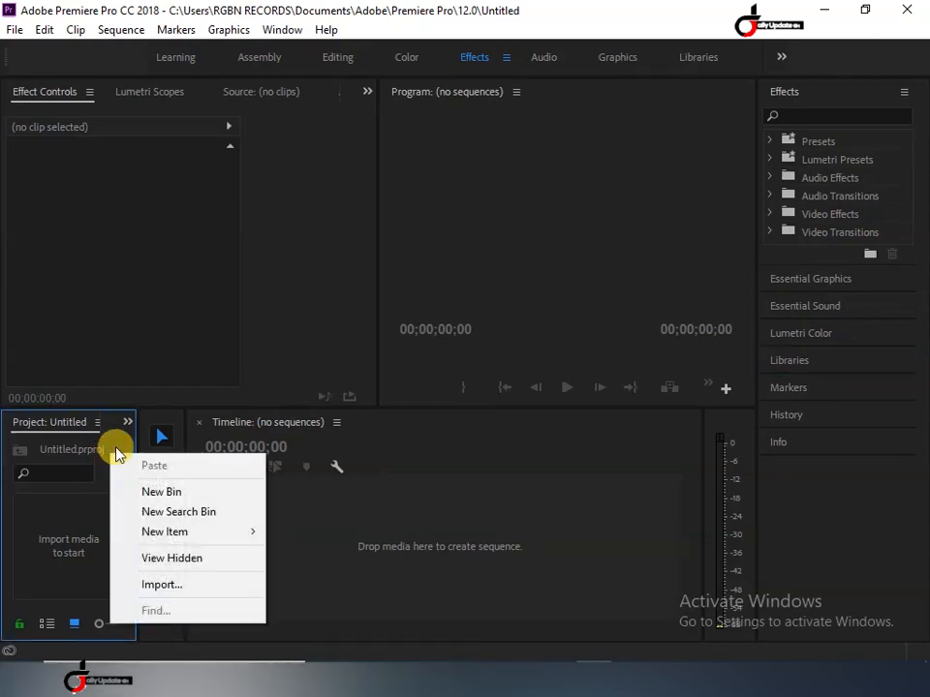
mouse_move(219, 534)
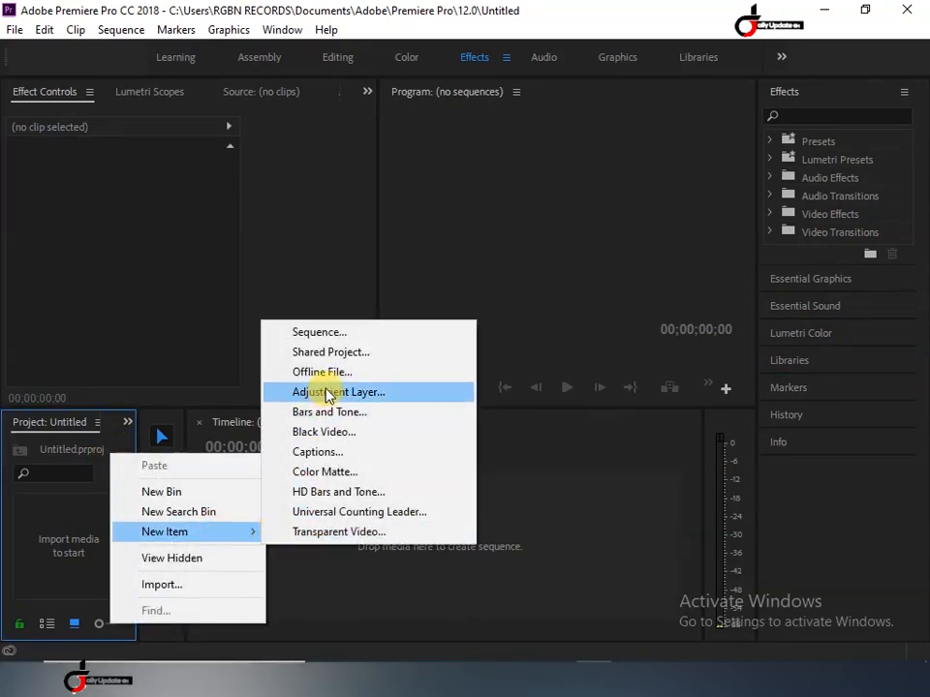
left_click(338, 335)
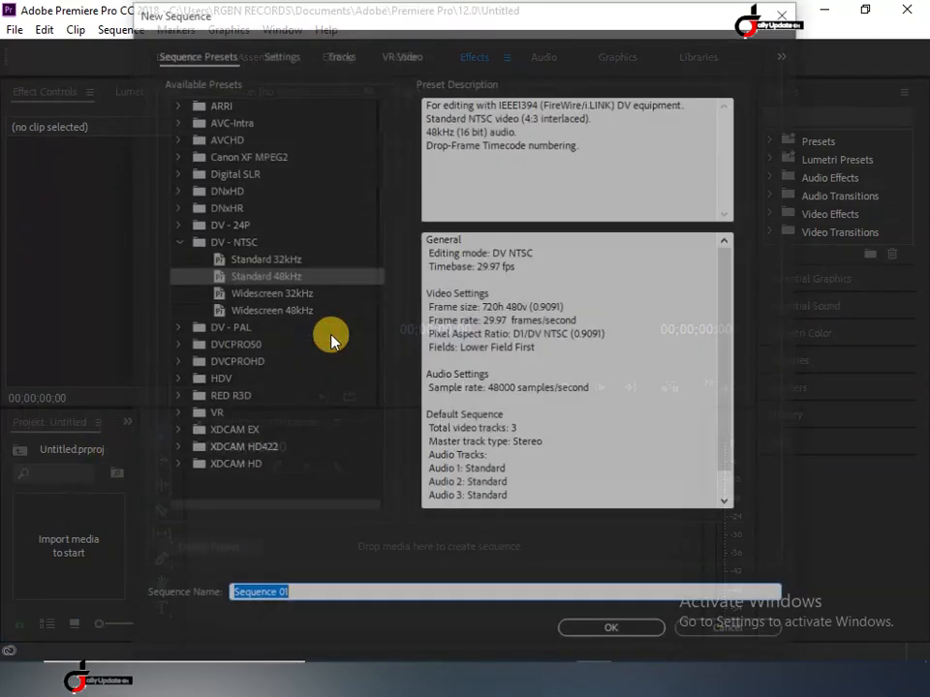
left_click(613, 631)
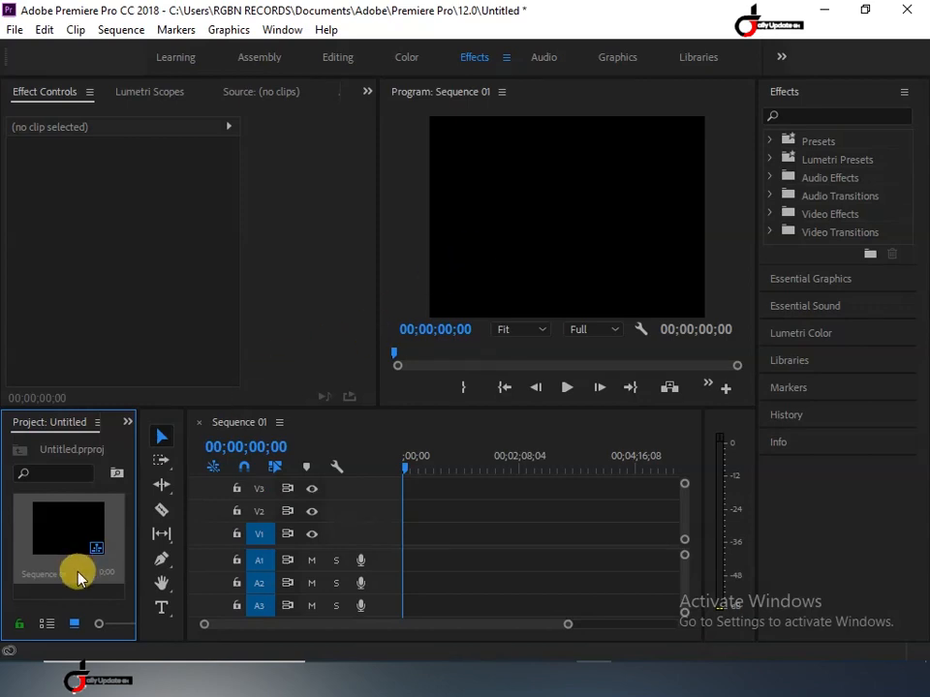
- Create a 720 by 480 colour matte in pure green (00FF00), keeping the name Color Matte
right_click(114, 447)
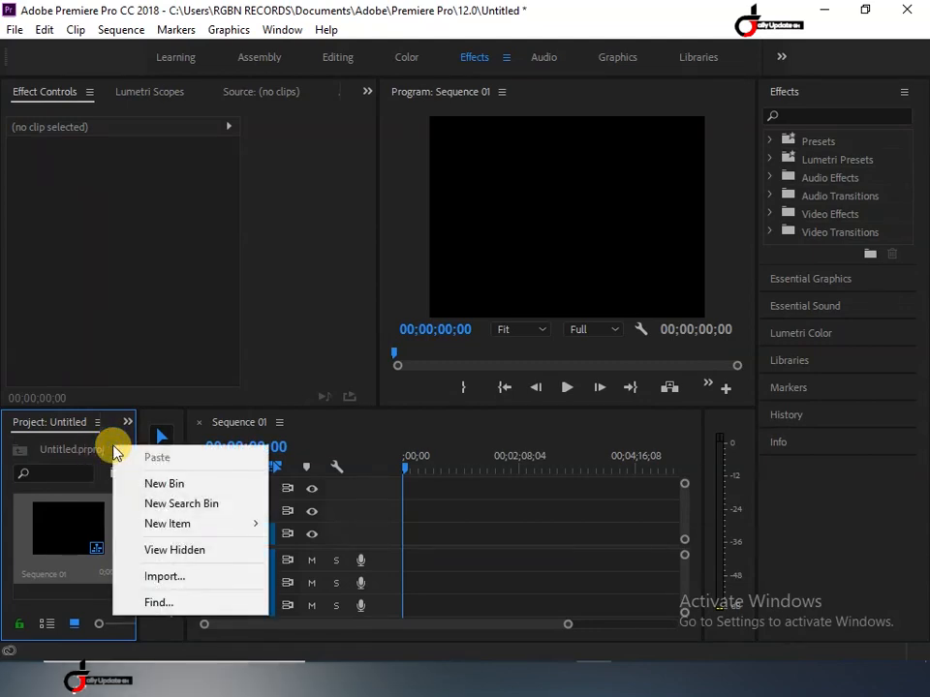
mouse_move(204, 534)
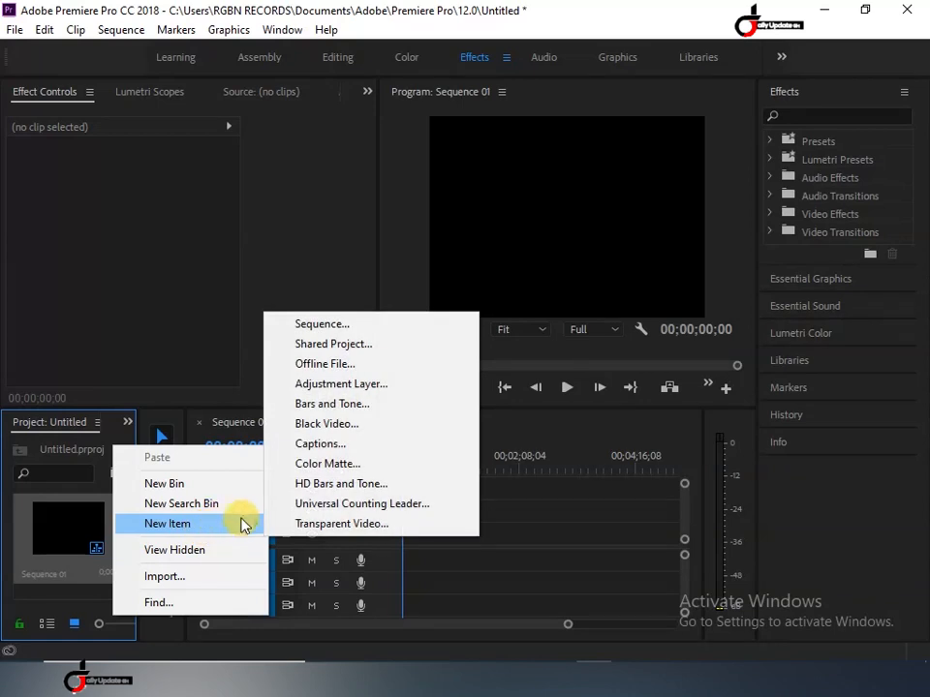
left_click(334, 465)
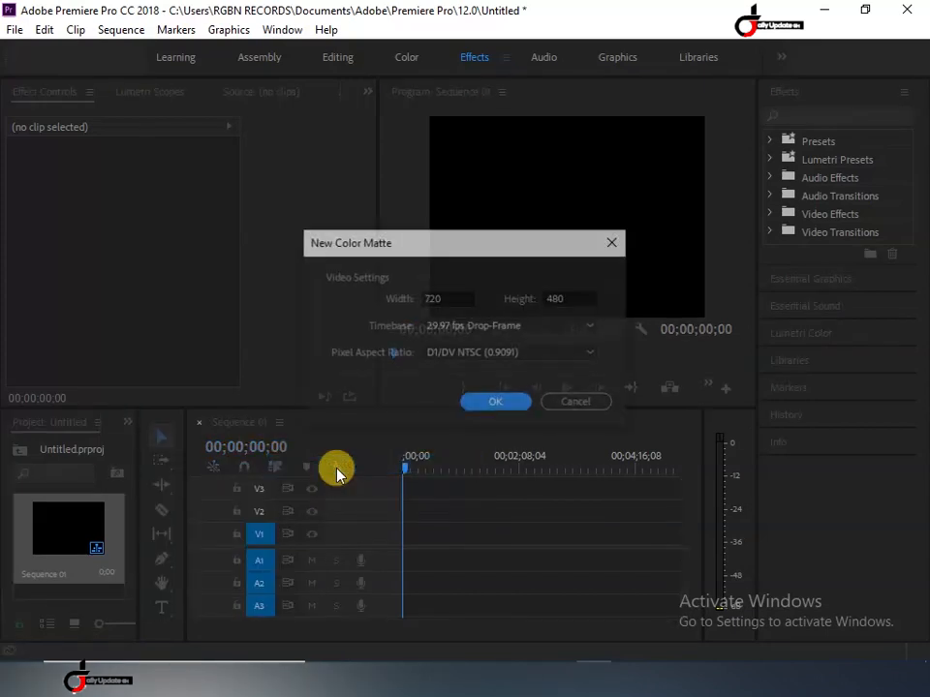
left_click(474, 406)
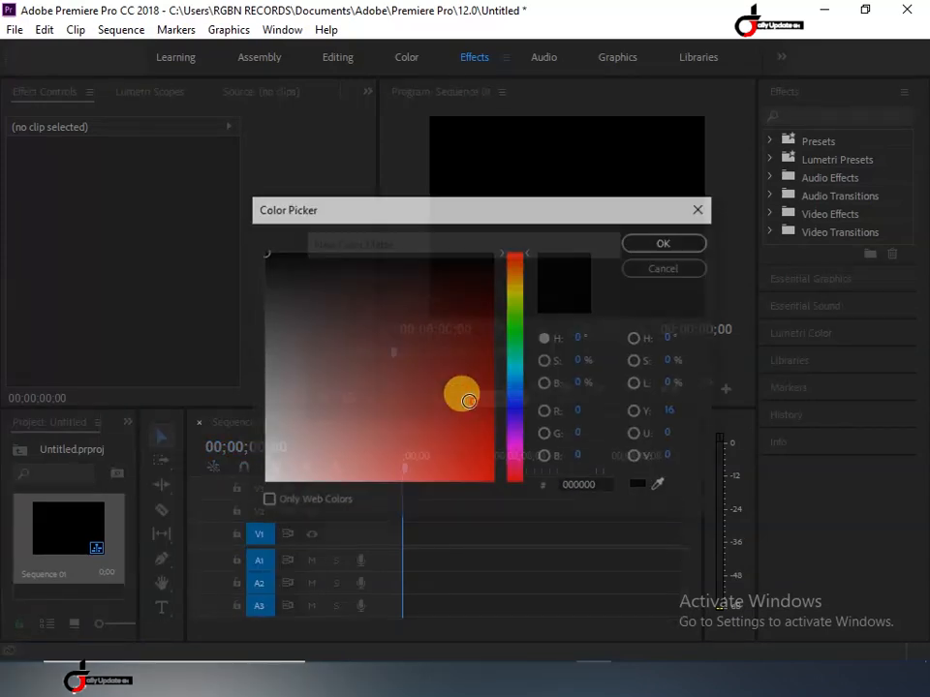
left_click(516, 333)
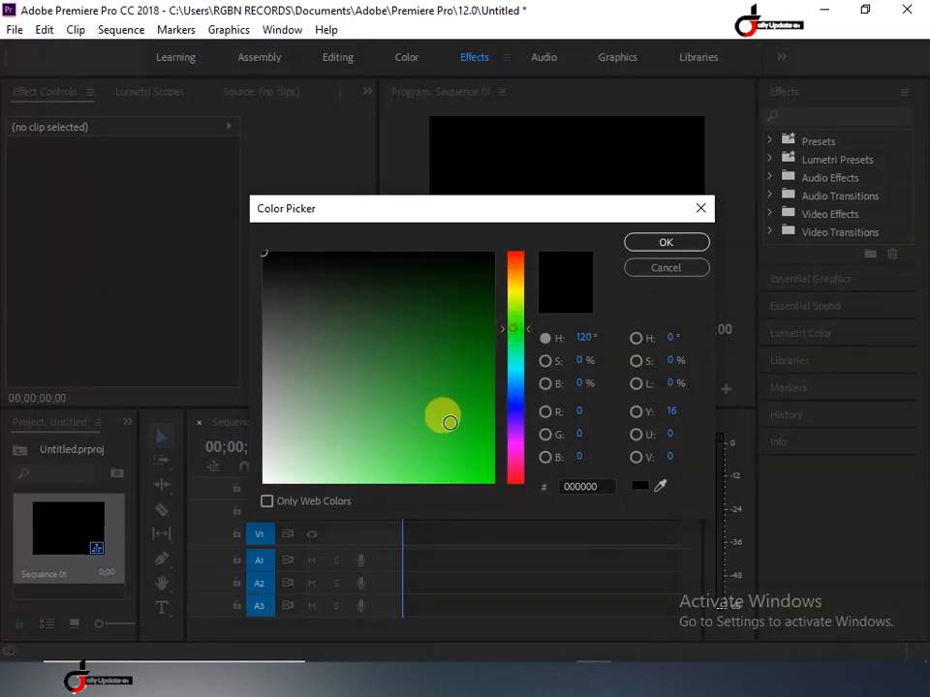
mouse_move(449, 421)
left_mouse_down()
mouse_move(473, 474)
mouse_move(494, 483)
left_mouse_up()
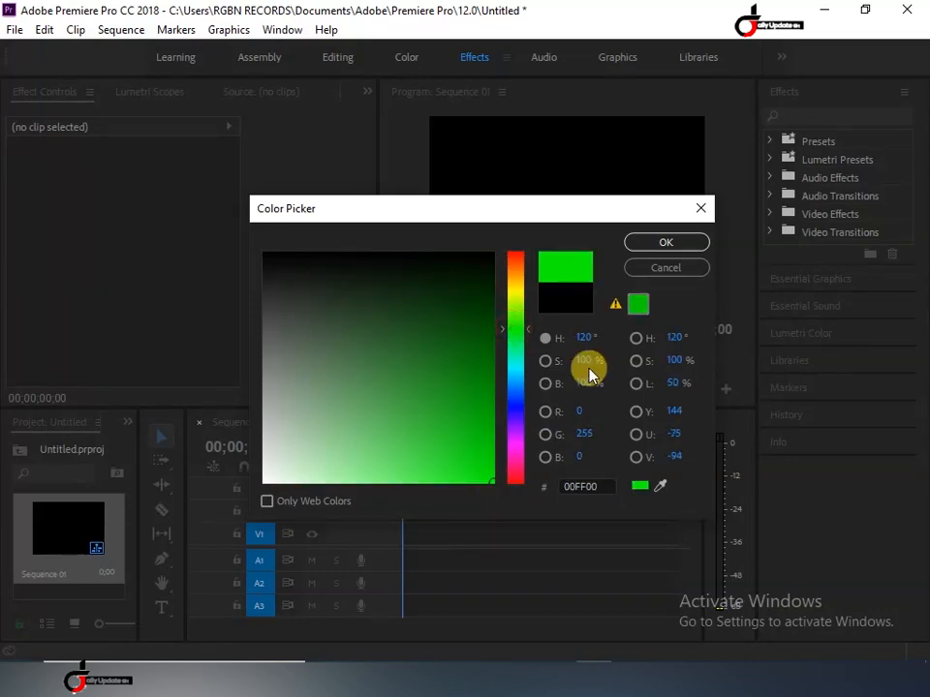
left_click(655, 244)
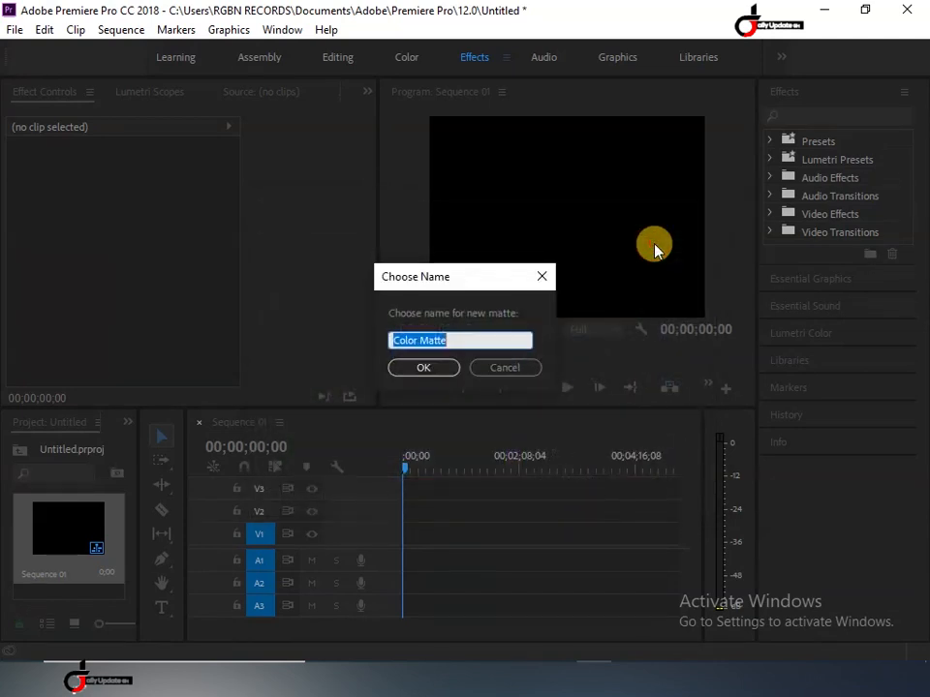
left_click(426, 369)
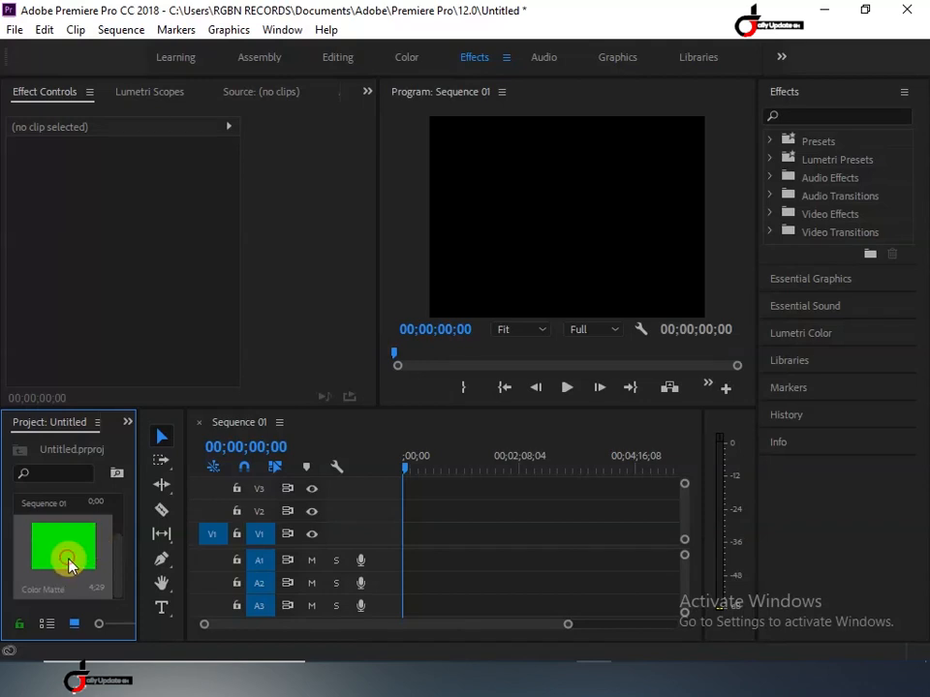
- Place the green matte at the start of track V1 and extend its duration to 8 seconds
left_click_drag(71, 558, 407, 550)
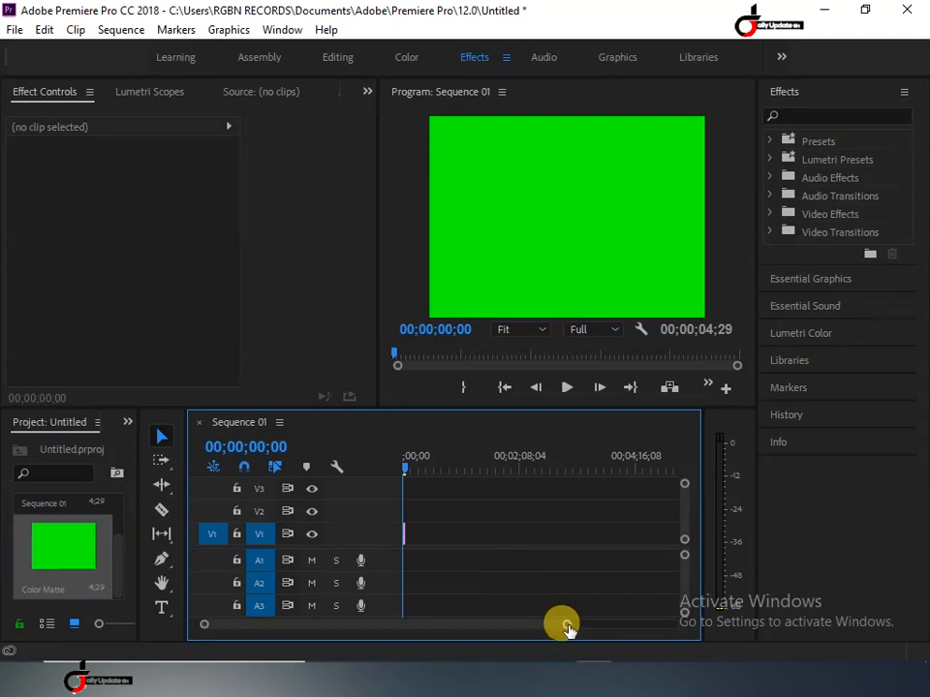
left_click_drag(567, 623, 464, 696)
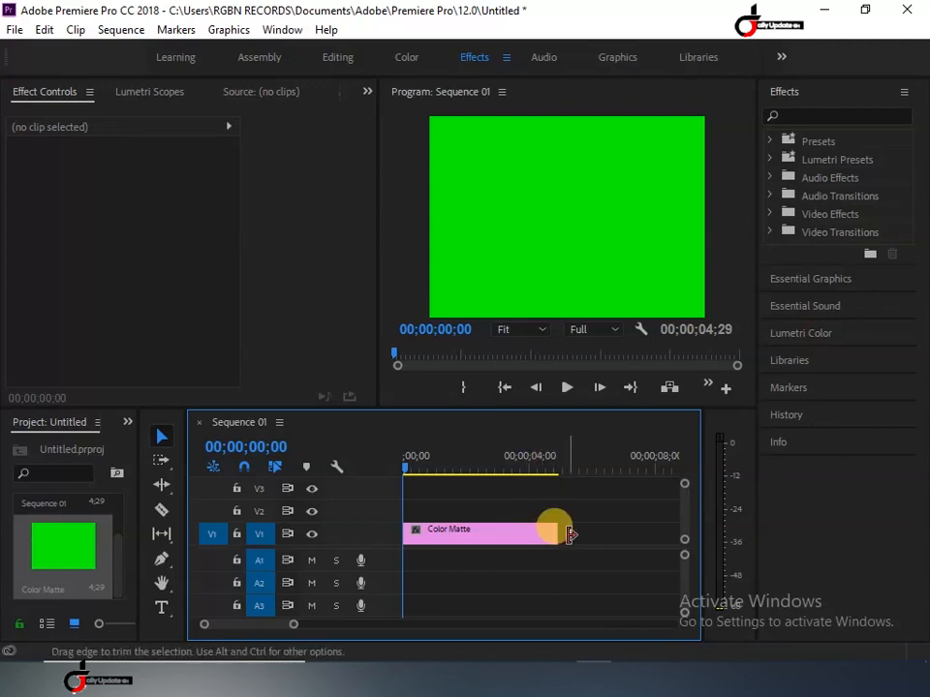
left_click_drag(568, 535, 652, 535)
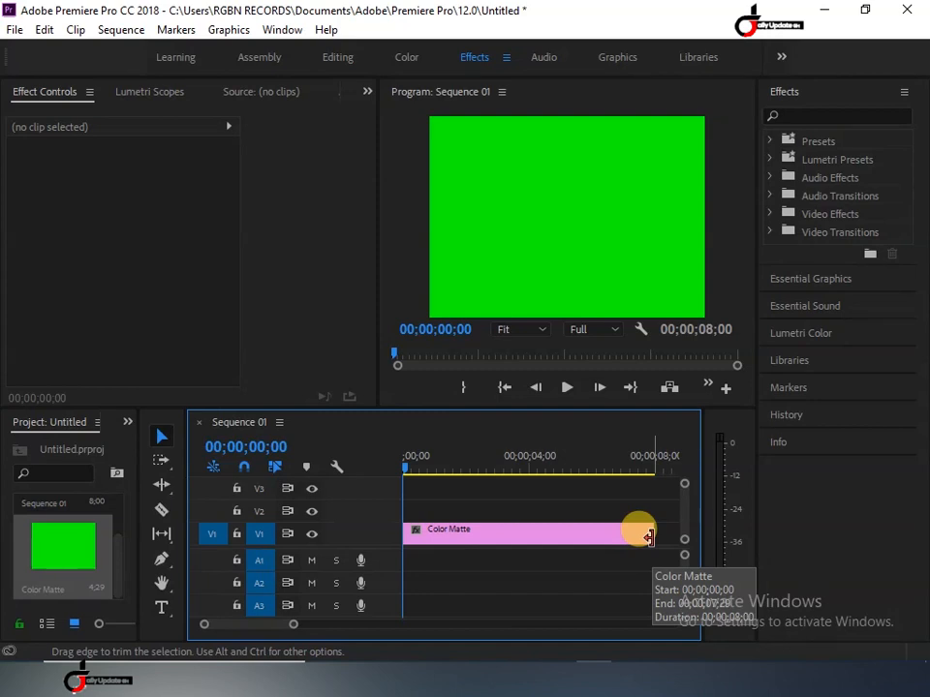
- Select the Color Matte clip on V1 and reduce its scale to 24
left_click(476, 539)
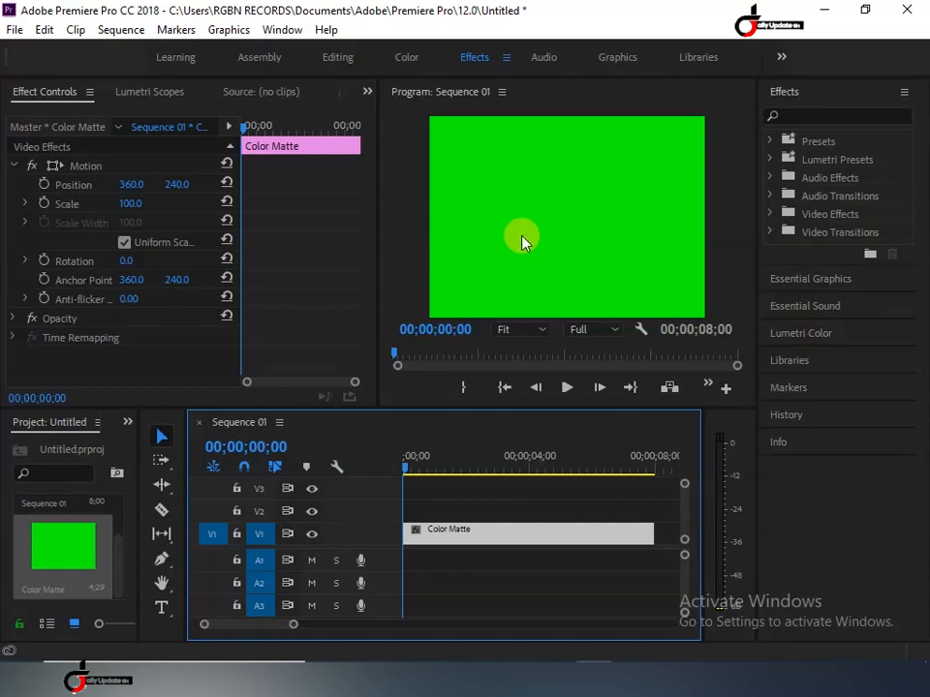
left_click(514, 480)
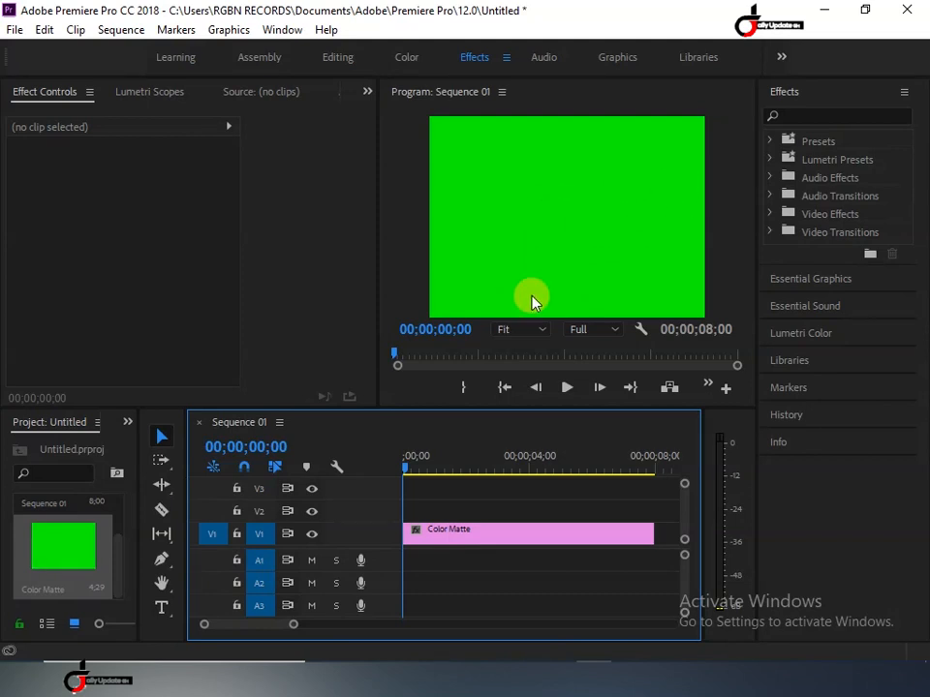
left_click(469, 547)
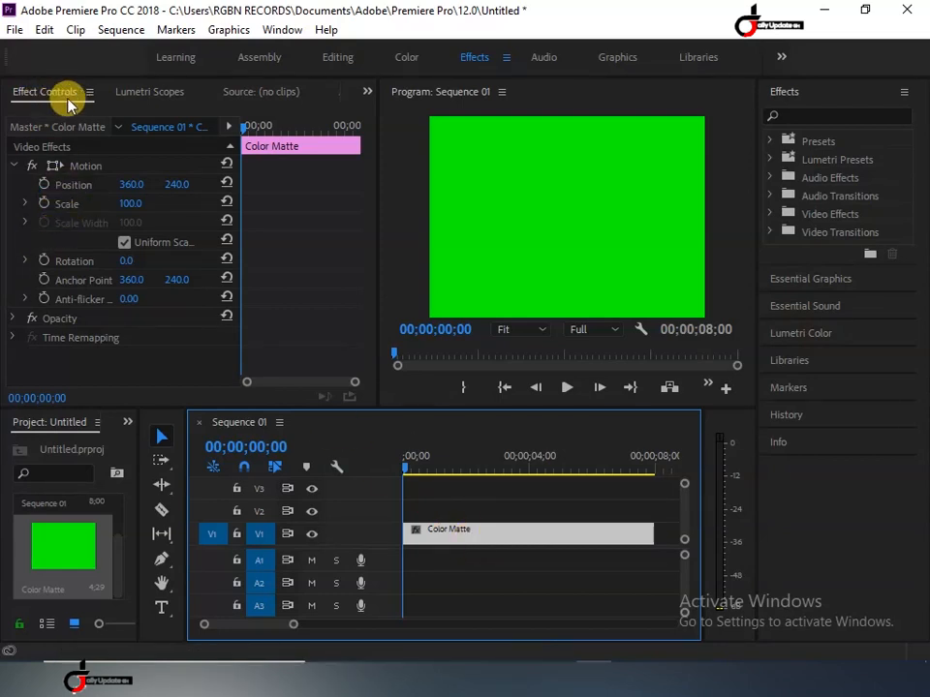
left_click(134, 206)
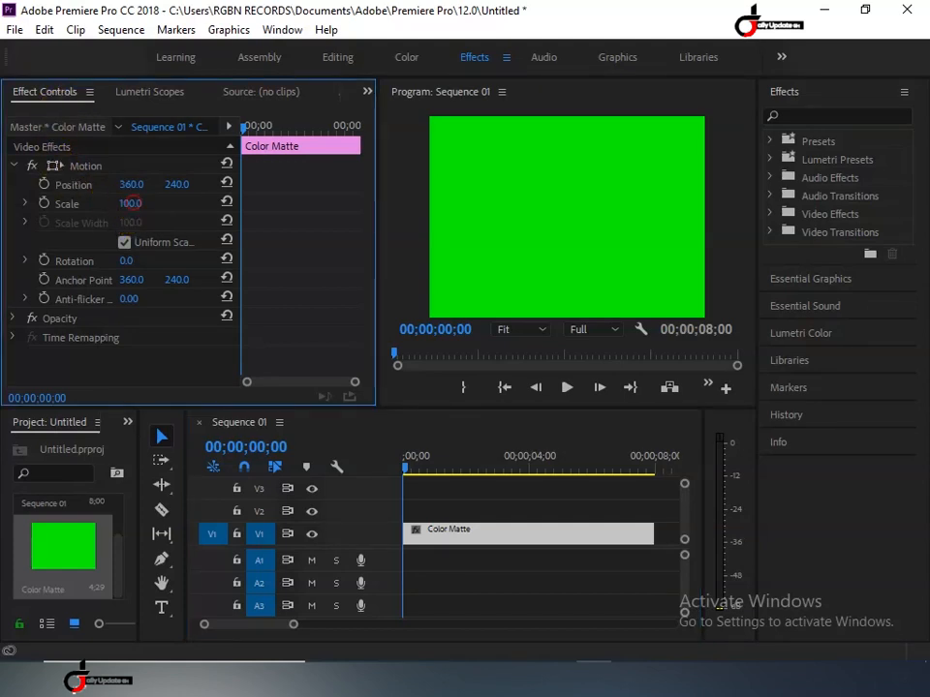
left_click(178, 225)
left_click_drag(130, 203, 57, 203)
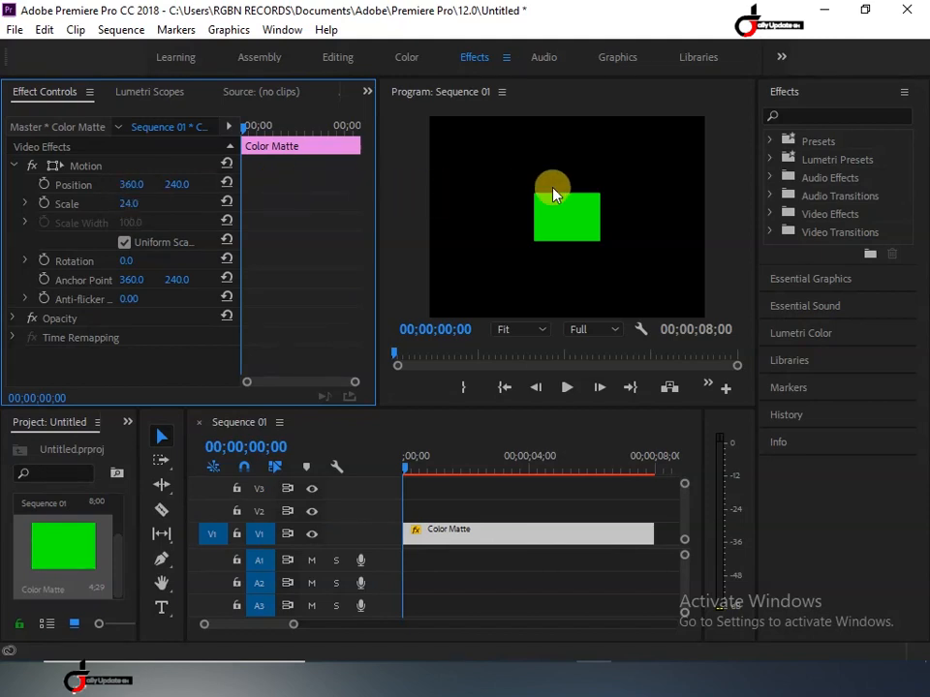
- With the playhead at the sequence start, set the matte's horizontal position to -129, beyond the frame's left edge
left_click(568, 234)
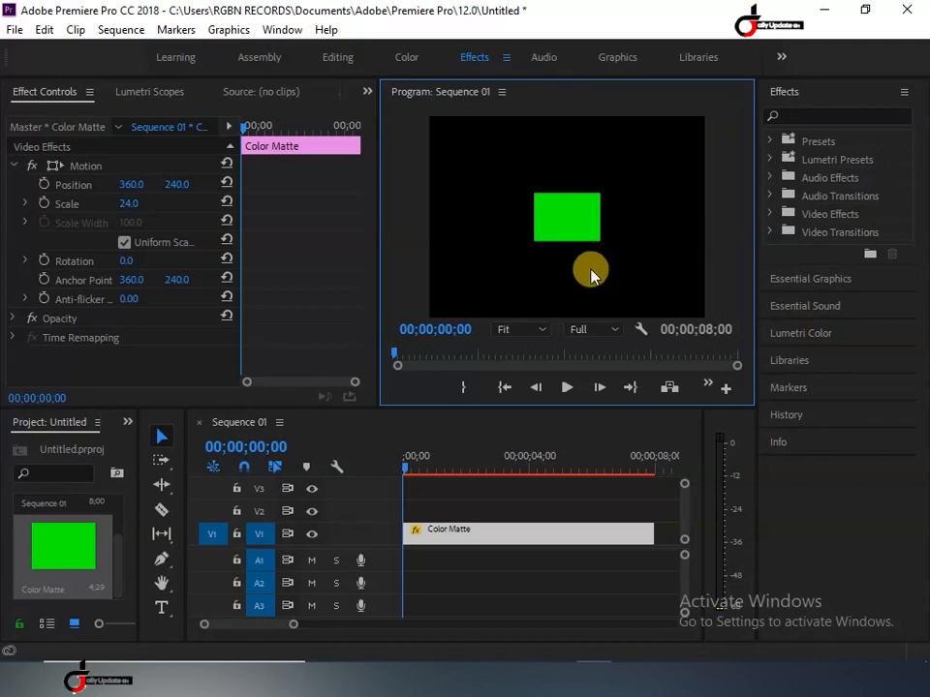
left_click(413, 473)
left_click_drag(417, 474, 385, 492)
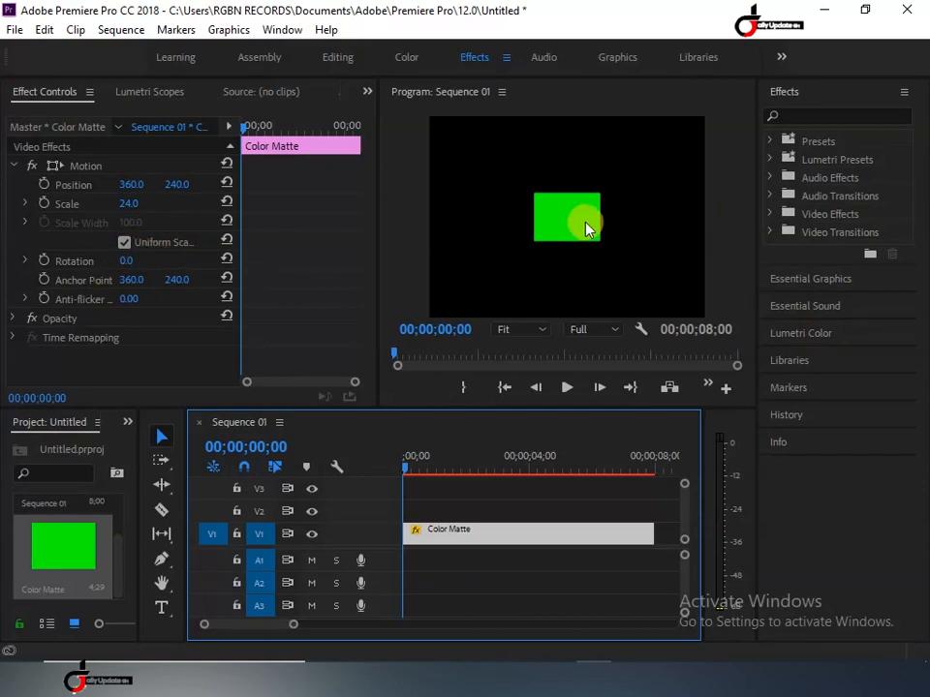
left_click(131, 191)
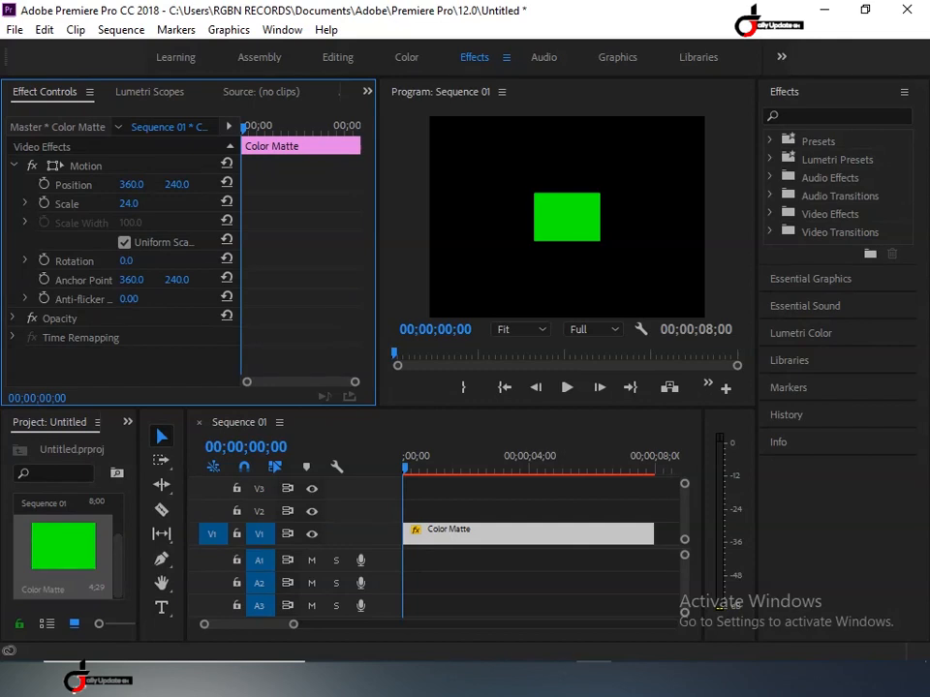
mouse_move(130, 184)
left_mouse_down()
mouse_move(1, 184)
mouse_move(147, 186)
left_mouse_up()
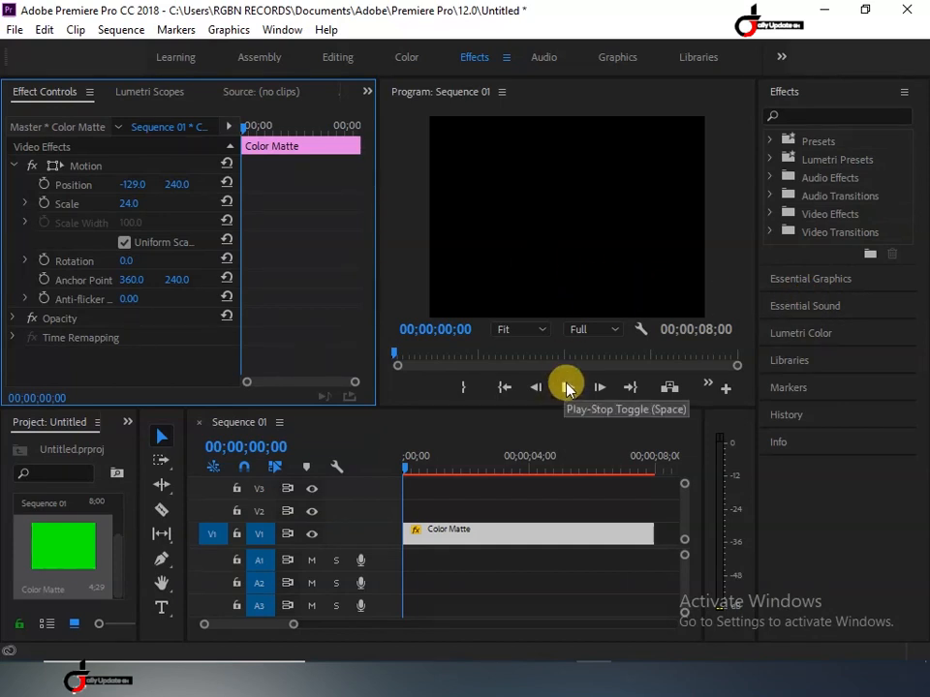
- Turn on keyframing for the matte's Position, Scale and Rotation at the start of the clip
left_click(44, 186)
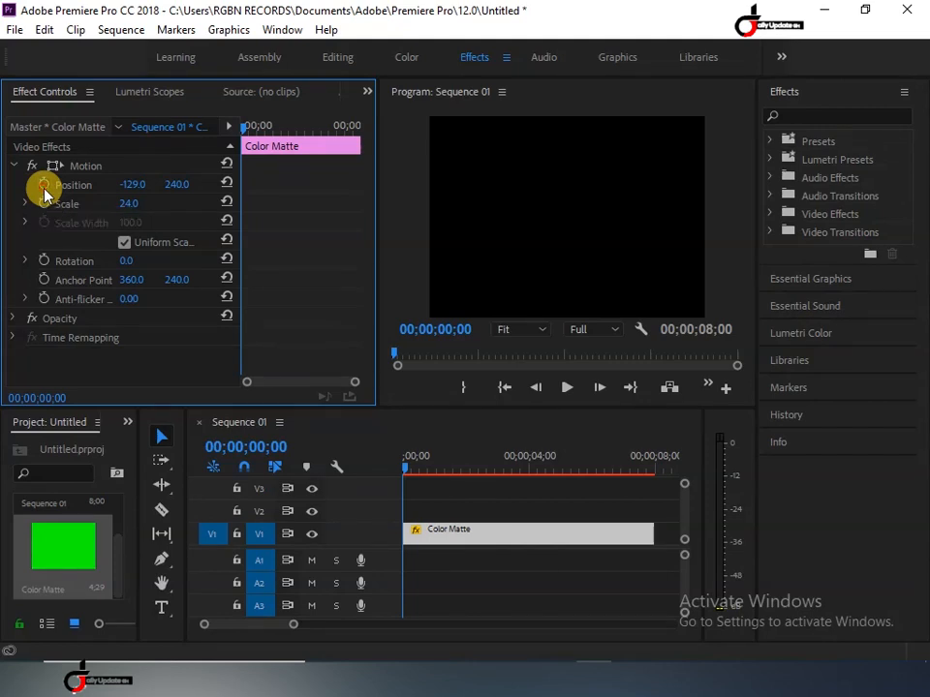
left_click(43, 204)
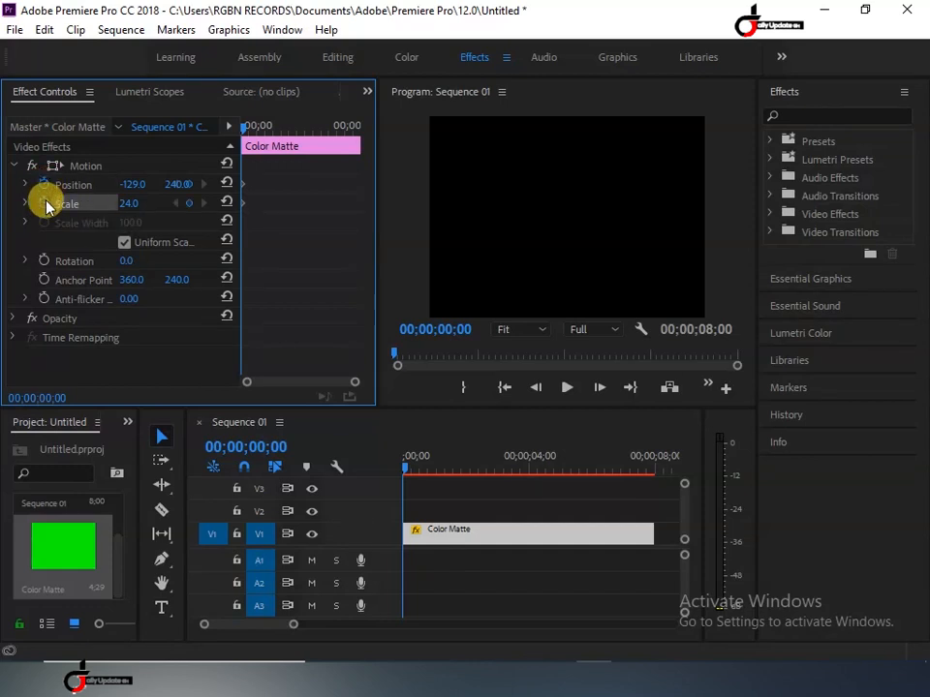
left_click(44, 260)
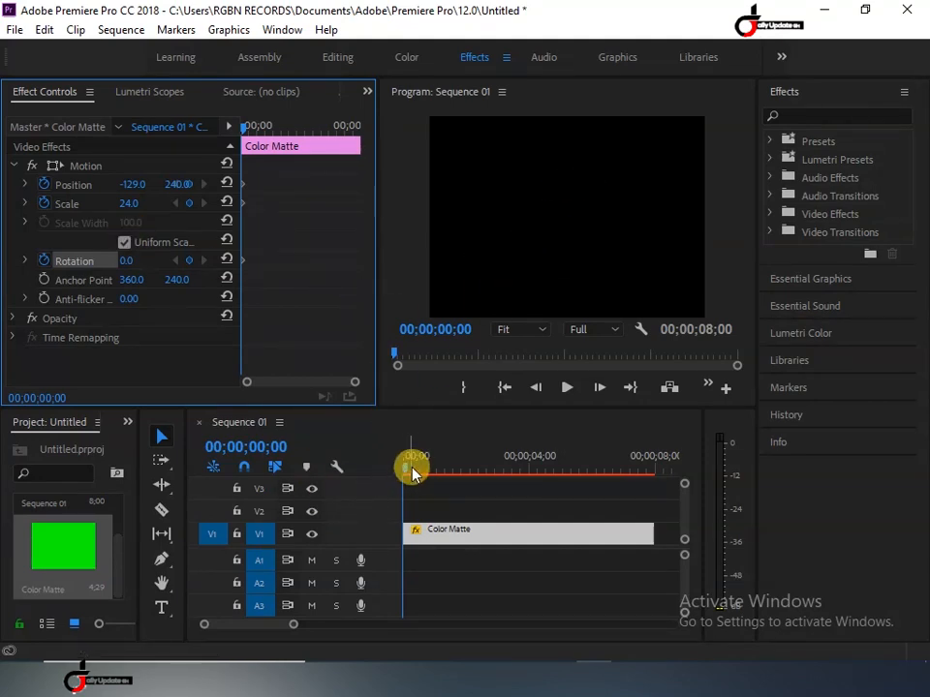
- At 00;00;06;10, keyframe the matte's horizontal position at 544
left_click_drag(408, 472, 604, 547)
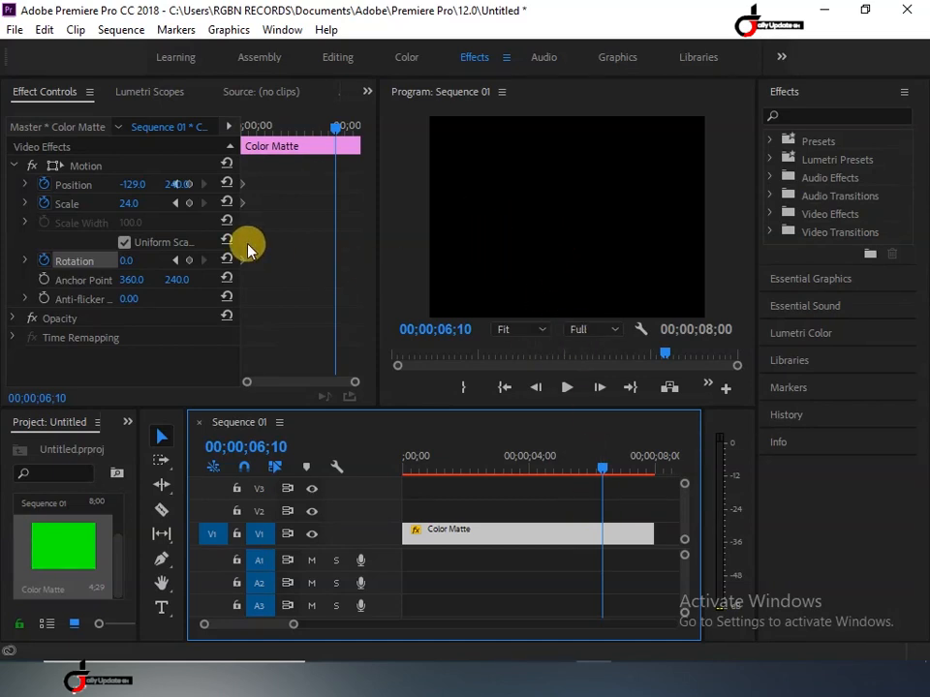
left_click(133, 185)
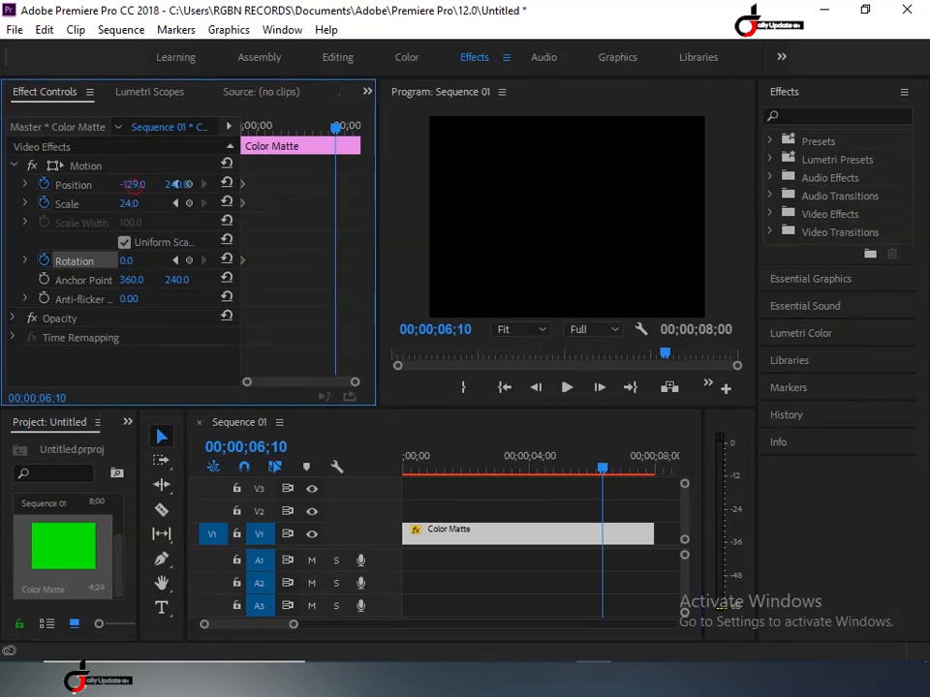
left_click_drag(133, 184, 237, 184)
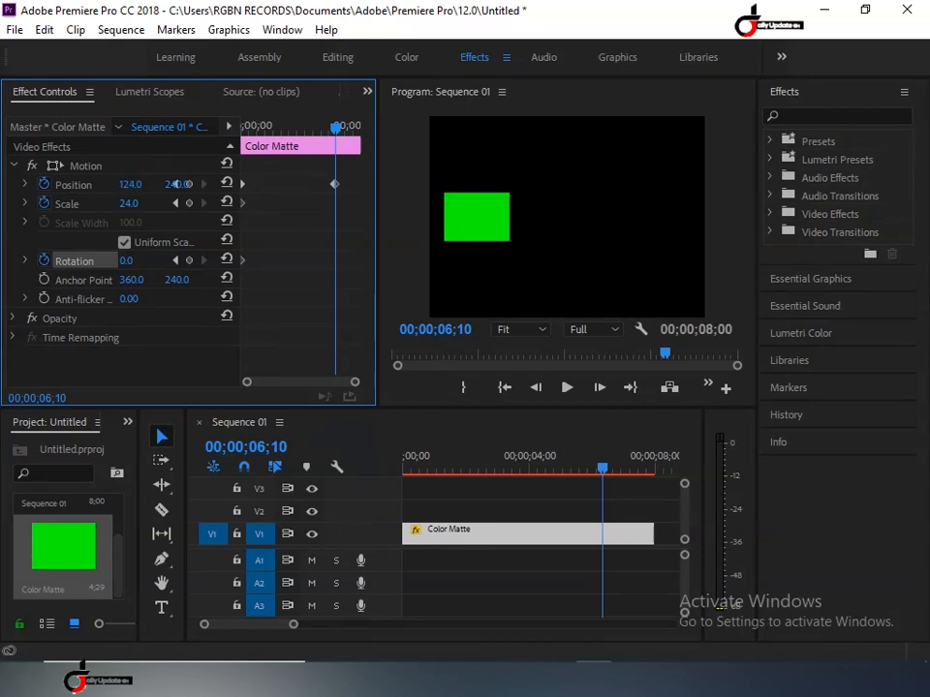
left_click_drag(180, 184, 250, 184)
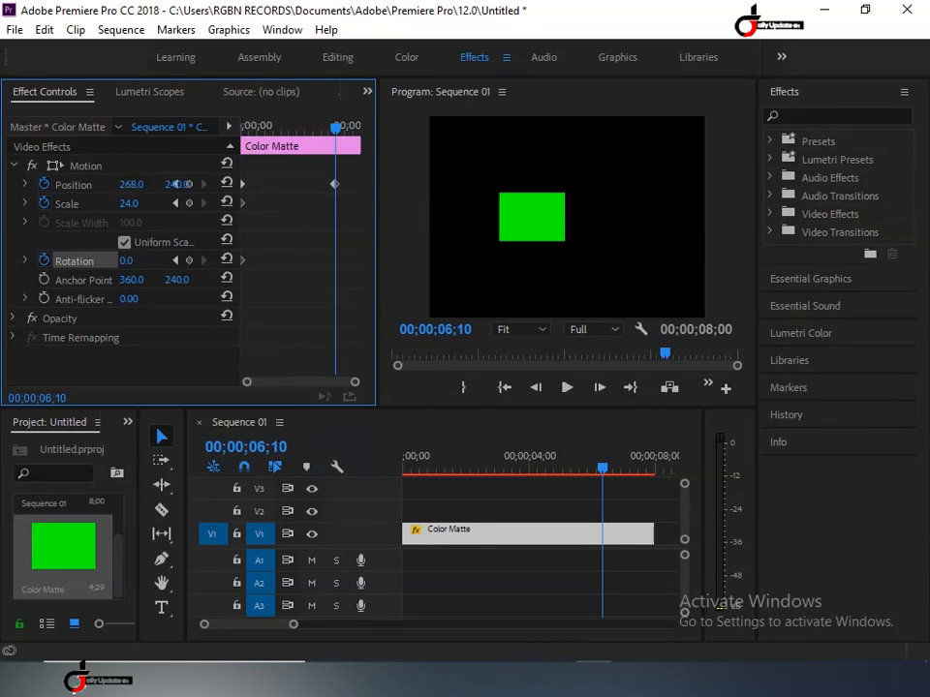
left_click_drag(131, 184, 221, 184)
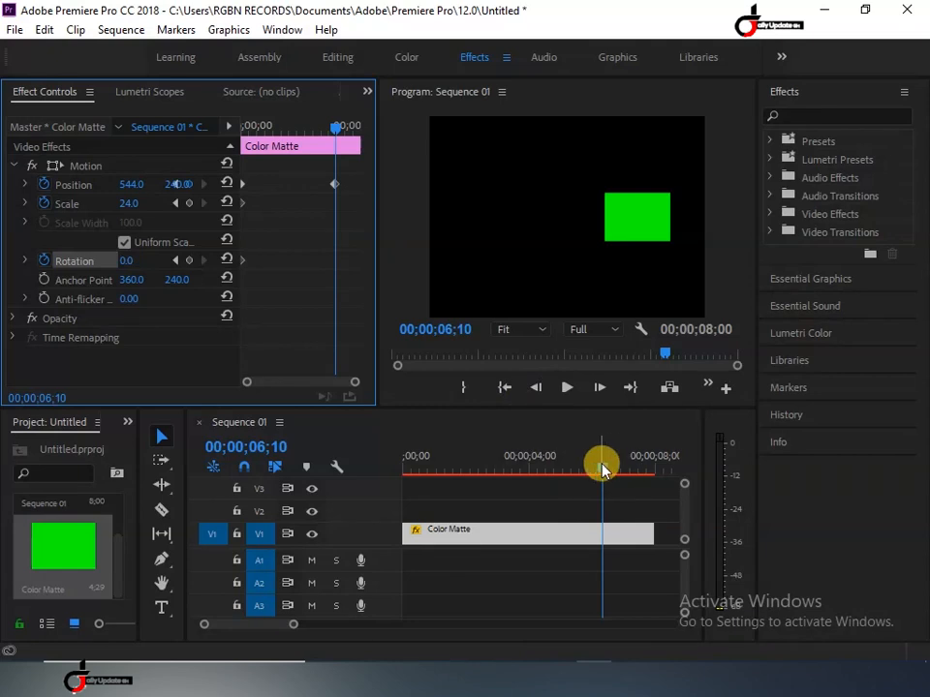
- Play the sequence from the beginning to preview the matte's movement across the frame
left_click_drag(602, 468, 306, 491)
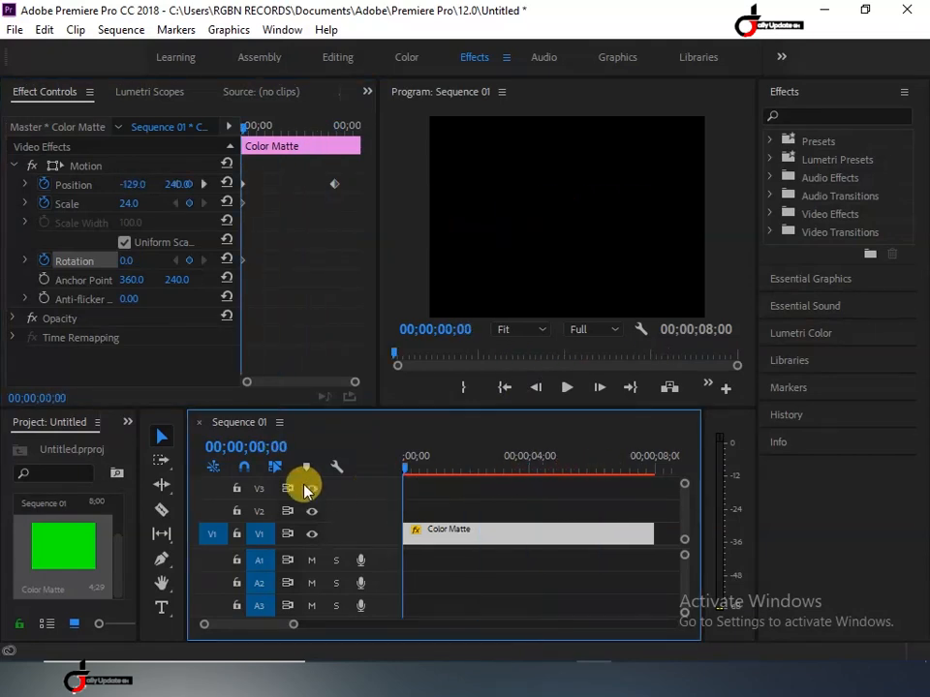
left_click(566, 388)
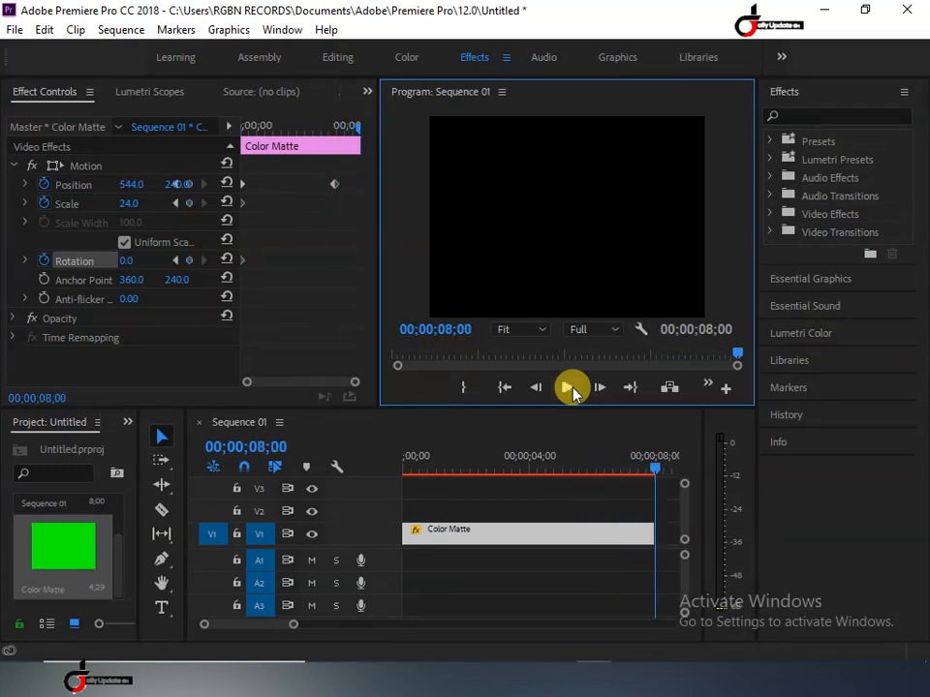
- Replay the sequence from the start to 00;00;02;24 and add a Scale keyframe of 24 there
left_click(504, 390)
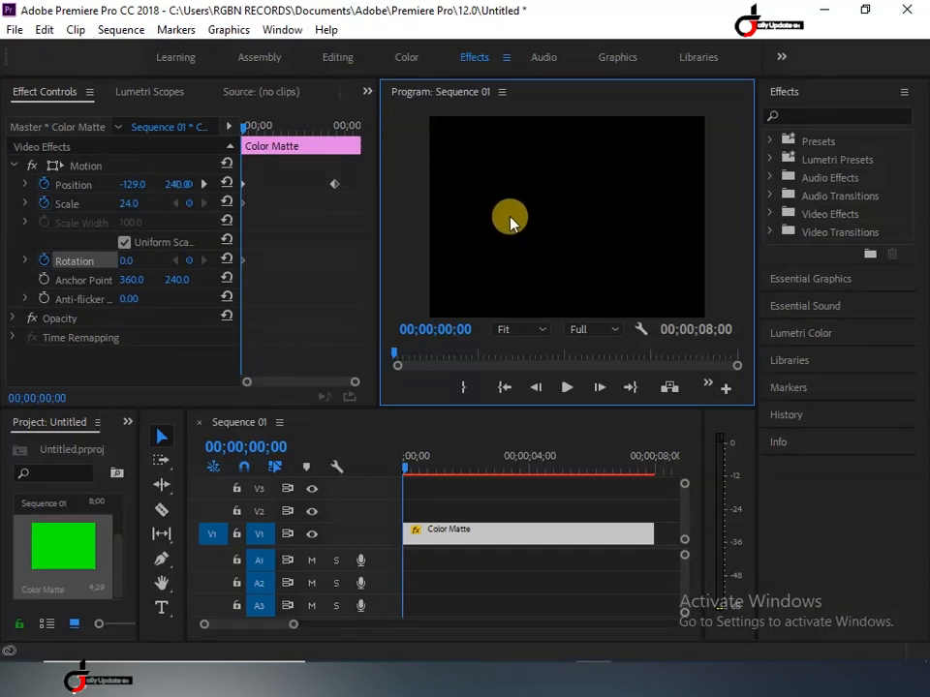
left_click(572, 387)
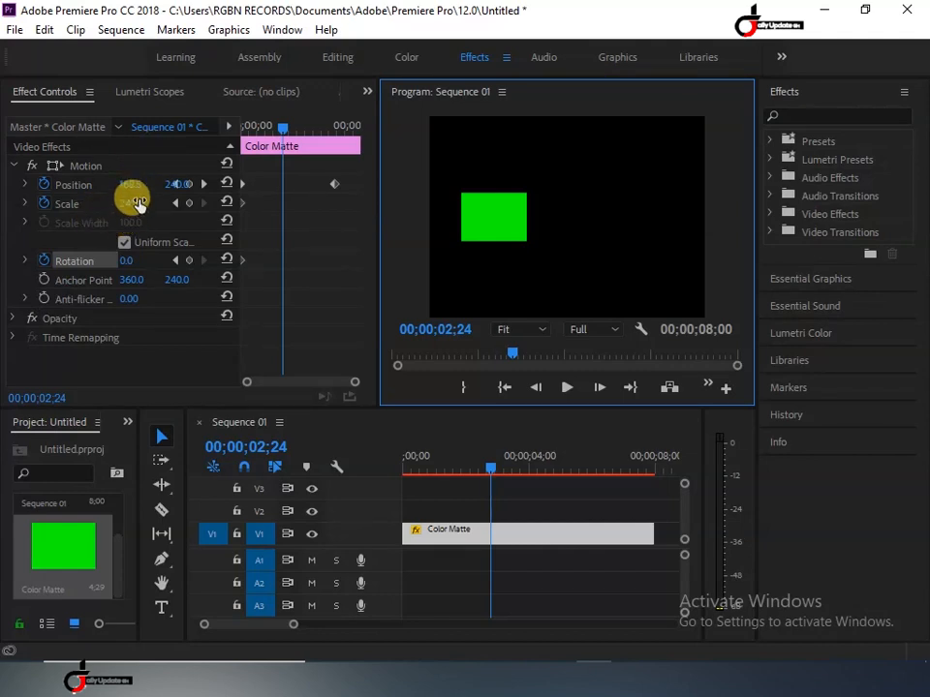
mouse_move(136, 208)
left_mouse_down()
mouse_move(182, 207)
mouse_move(108, 207)
mouse_move(185, 207)
mouse_move(125, 208)
mouse_move(141, 203)
left_mouse_up()
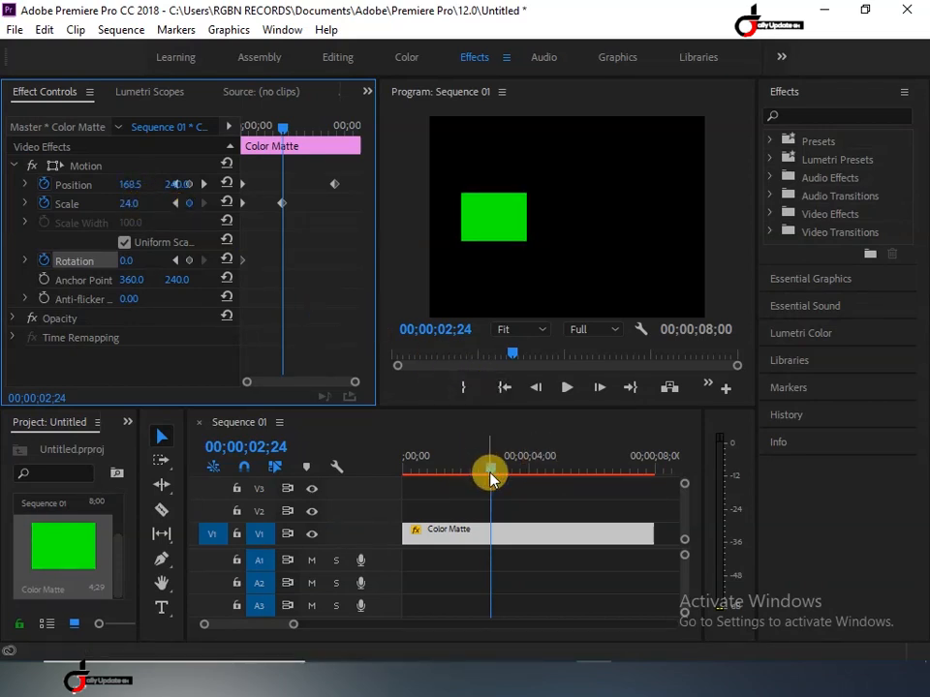
left_click_drag(491, 477, 490, 518)
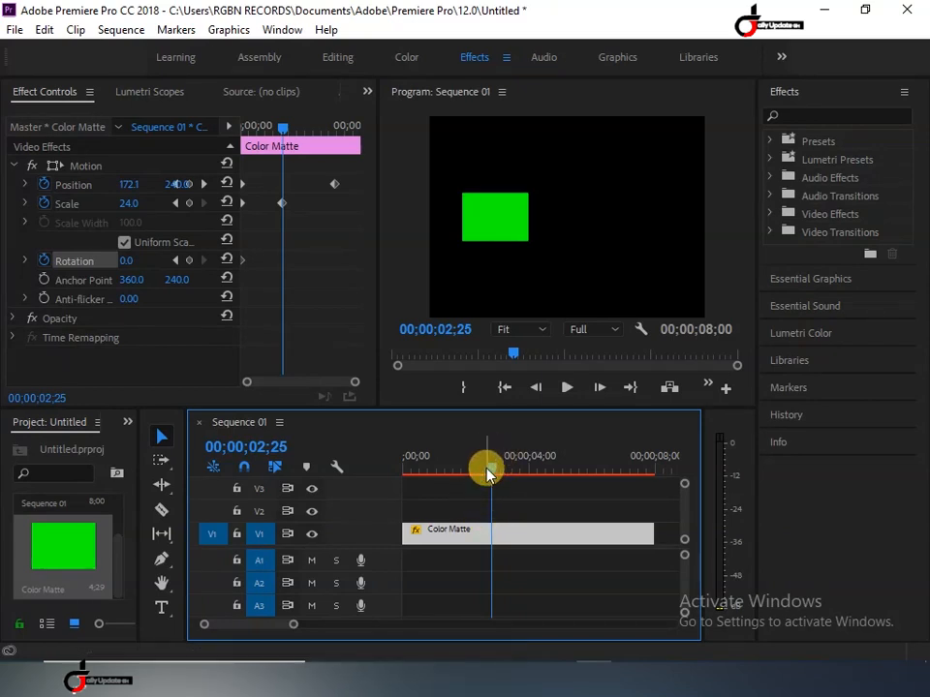
- Turn off Position and Scale keyframing, deleting their existing keyframes, and set the matte's scale to 33
left_click(44, 184)
left_click(523, 363)
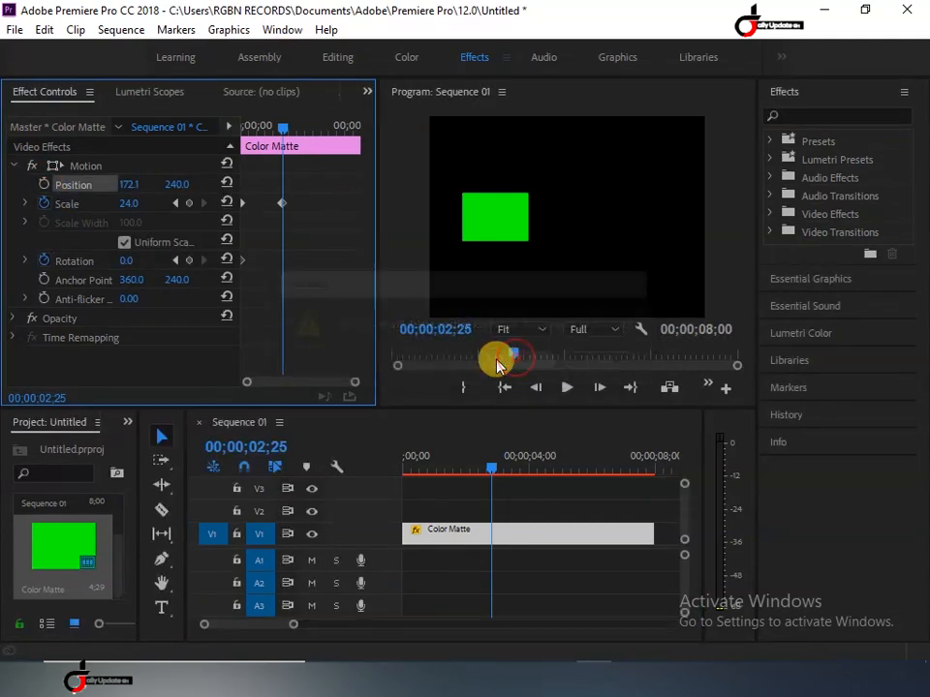
left_click(44, 203)
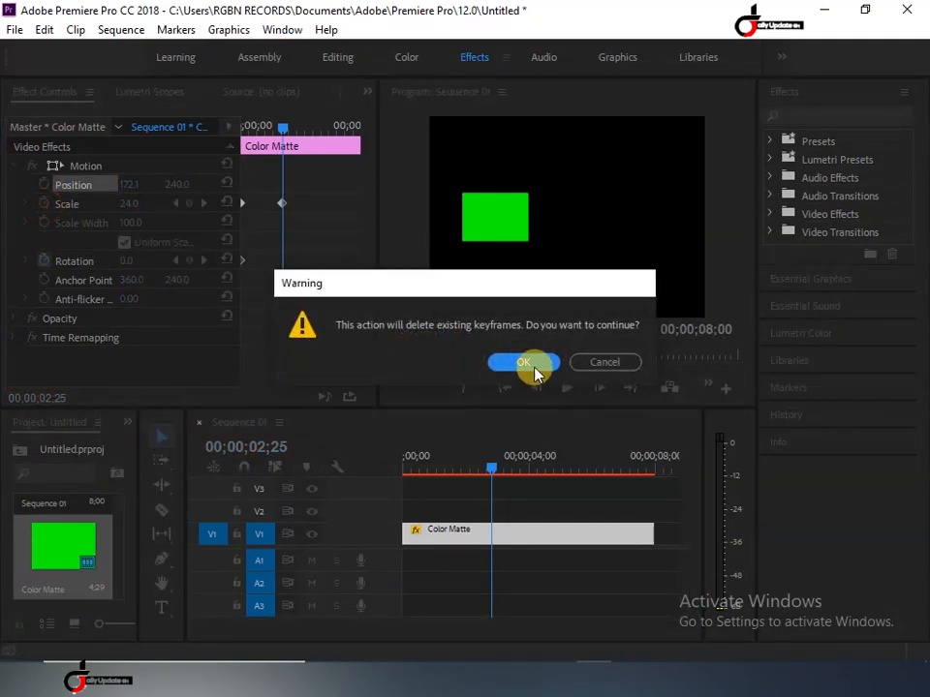
left_click(531, 365)
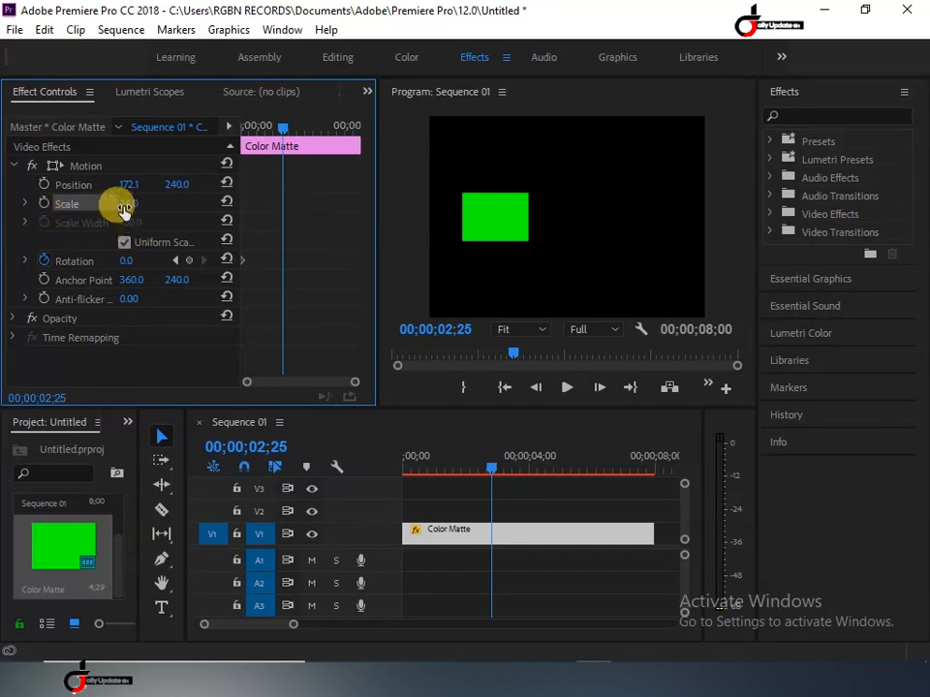
left_click_drag(124, 211, 132, 210)
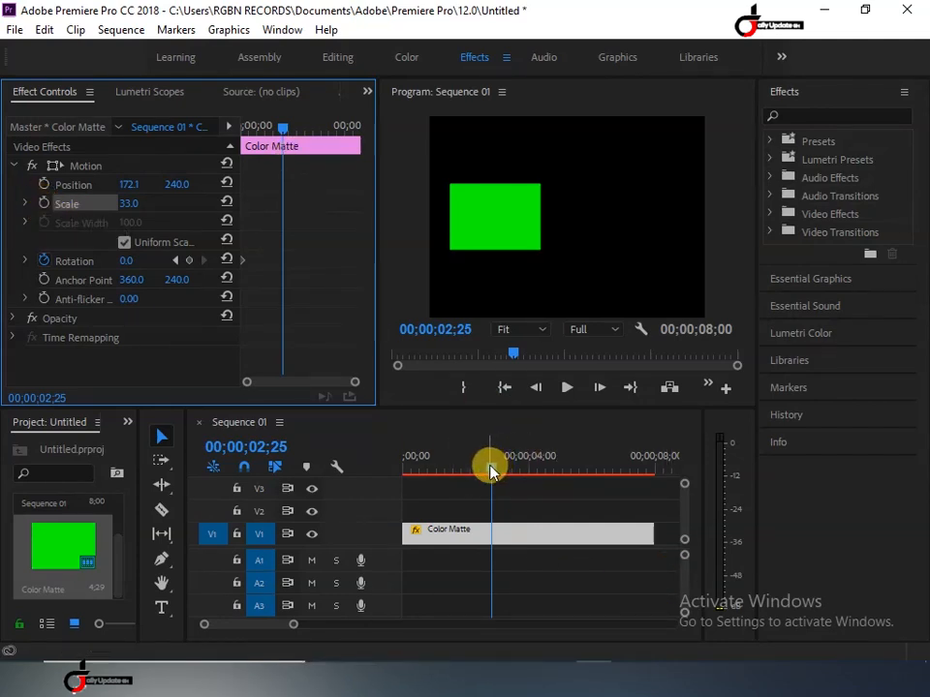
- Turn on Scale keyframing at 00;00;02;04, and keyframe the matte's scale at 56 at 00;00;03;26
left_click_drag(488, 469, 469, 478)
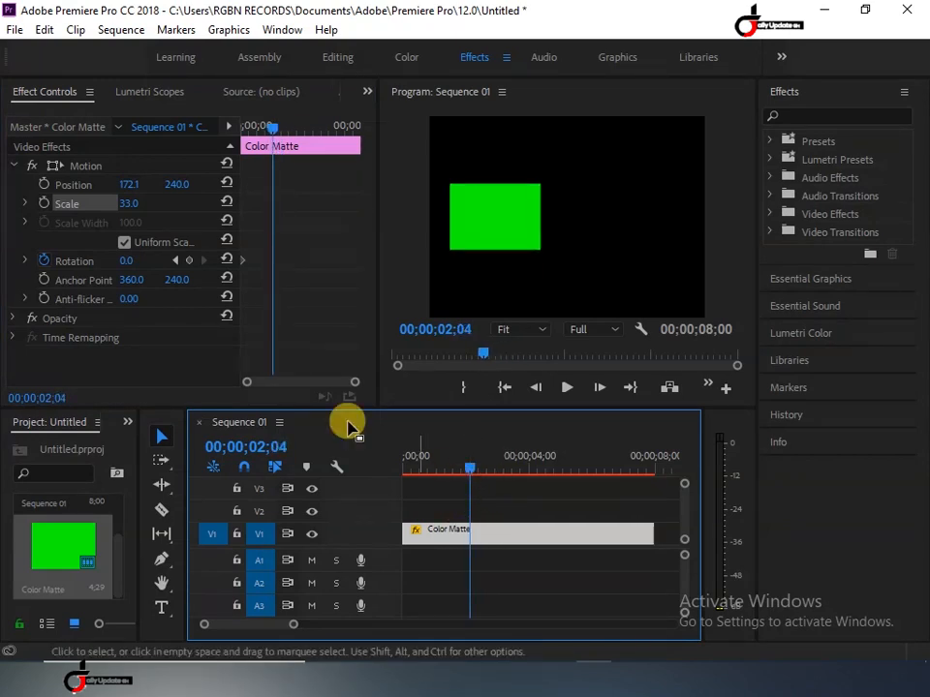
left_click(39, 207)
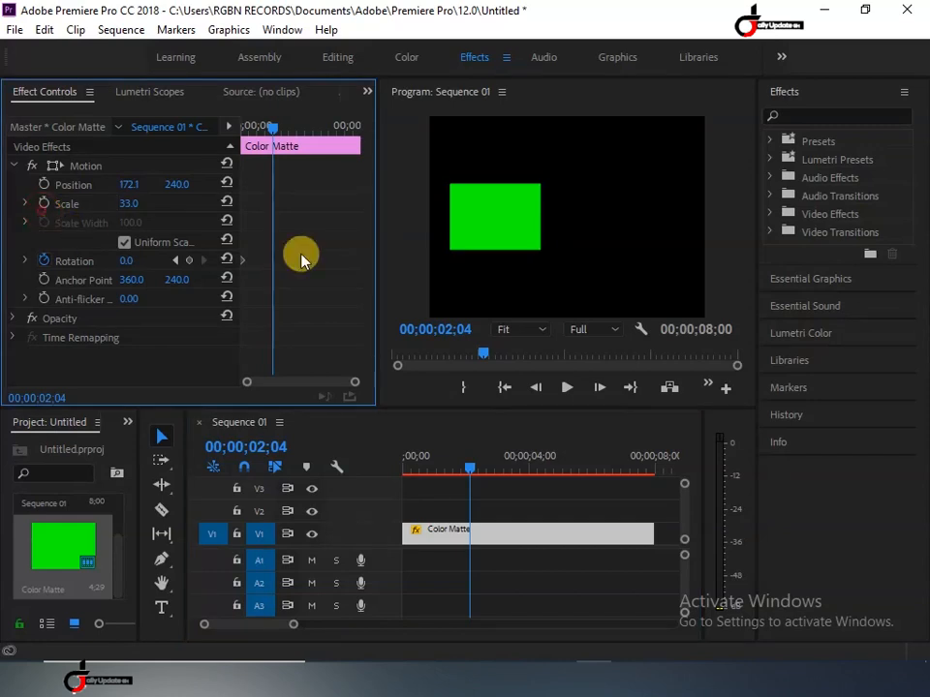
left_click(42, 205)
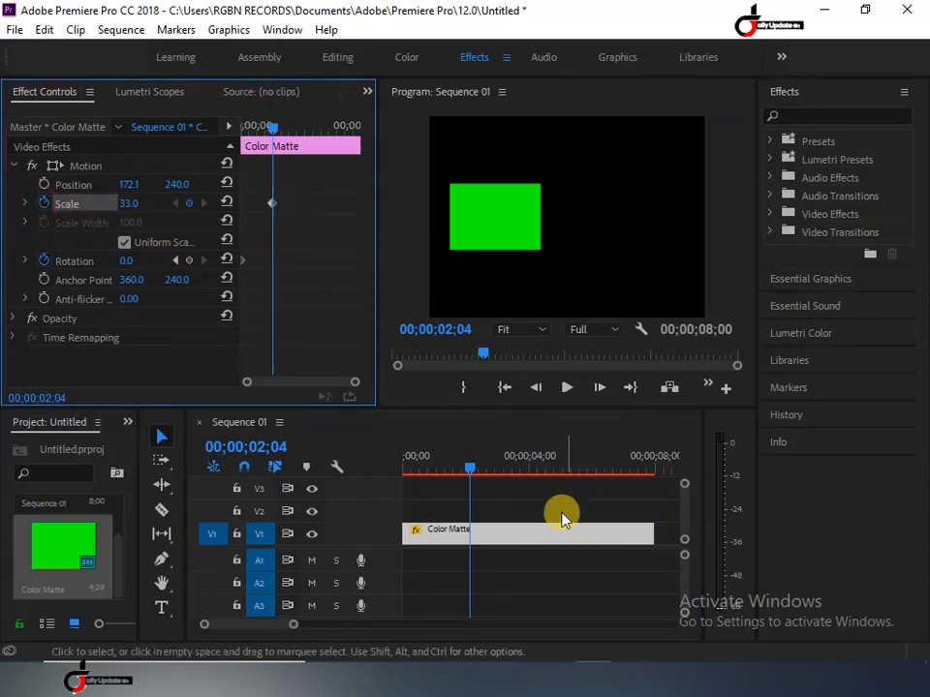
left_click_drag(470, 477, 525, 482)
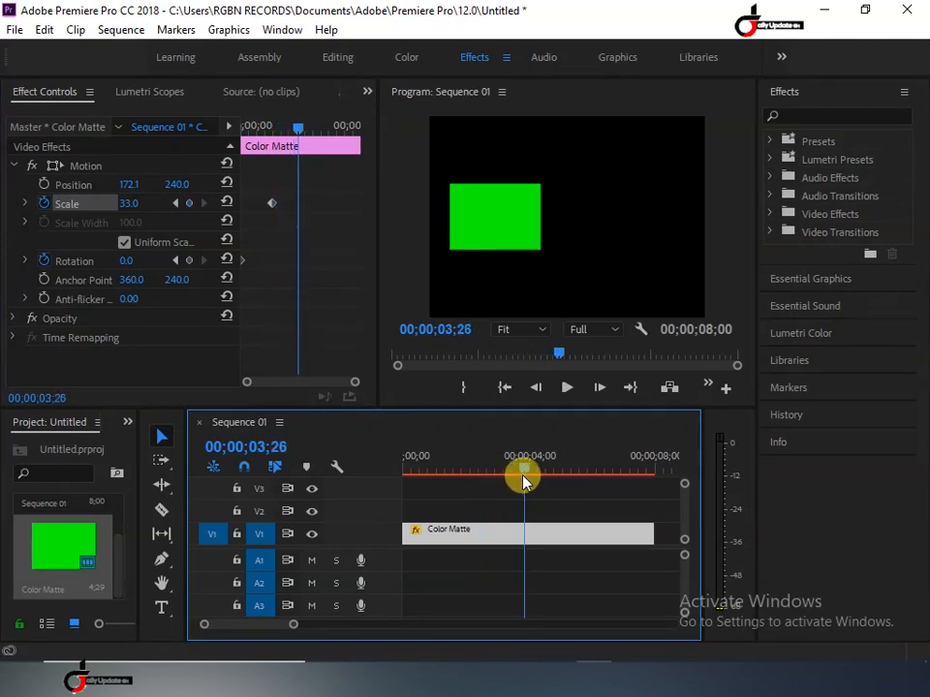
left_click(124, 205)
left_click_drag(124, 205, 146, 206)
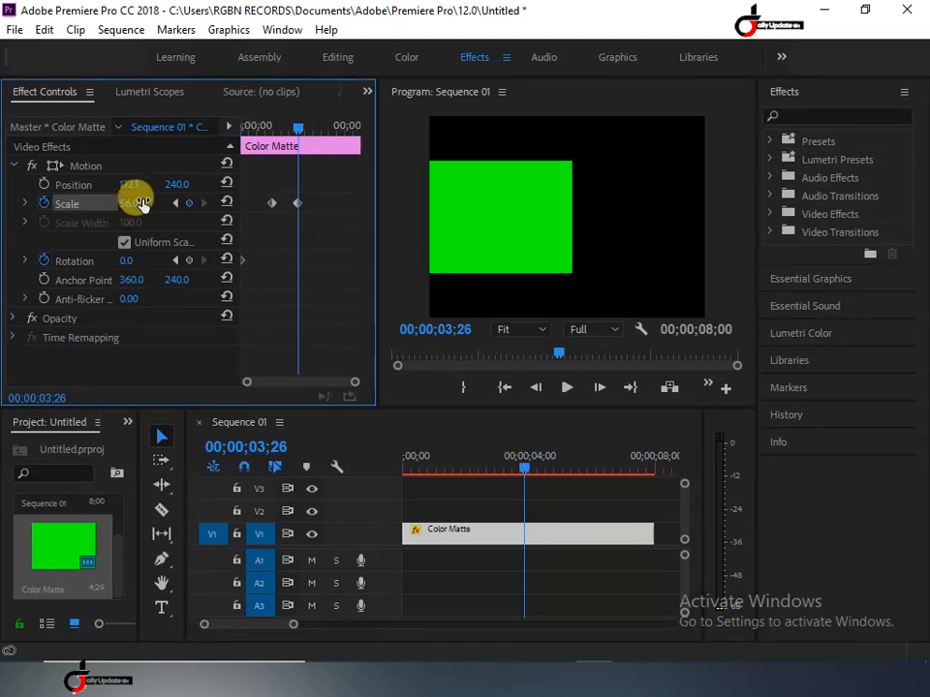
- Keyframe the matte's scale at 24 at 00;00;04;19 and at 55 at 00;00;06;00
left_click(528, 474)
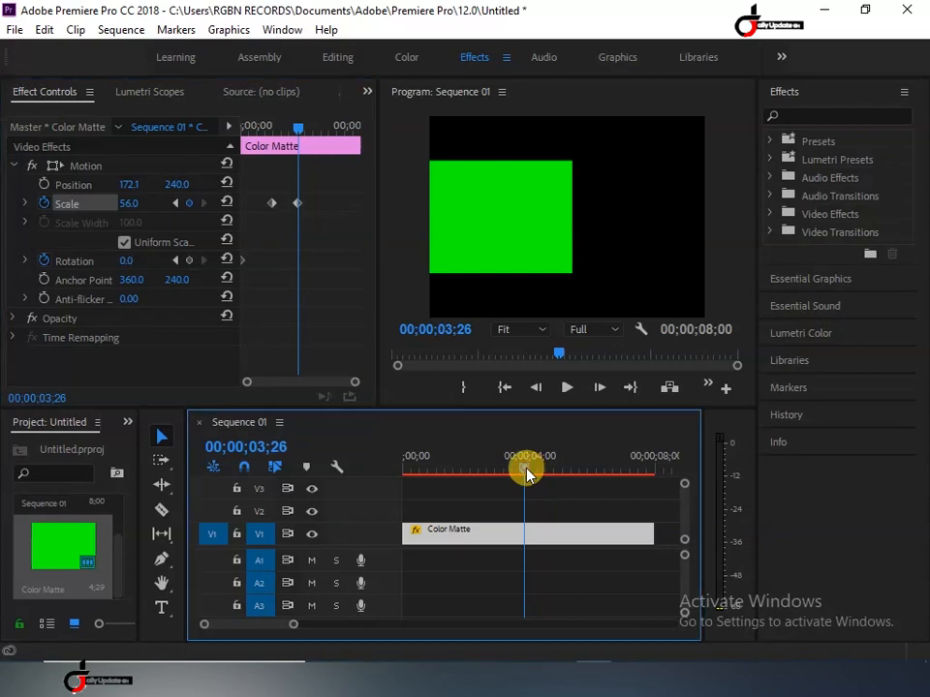
left_click_drag(528, 477, 548, 475)
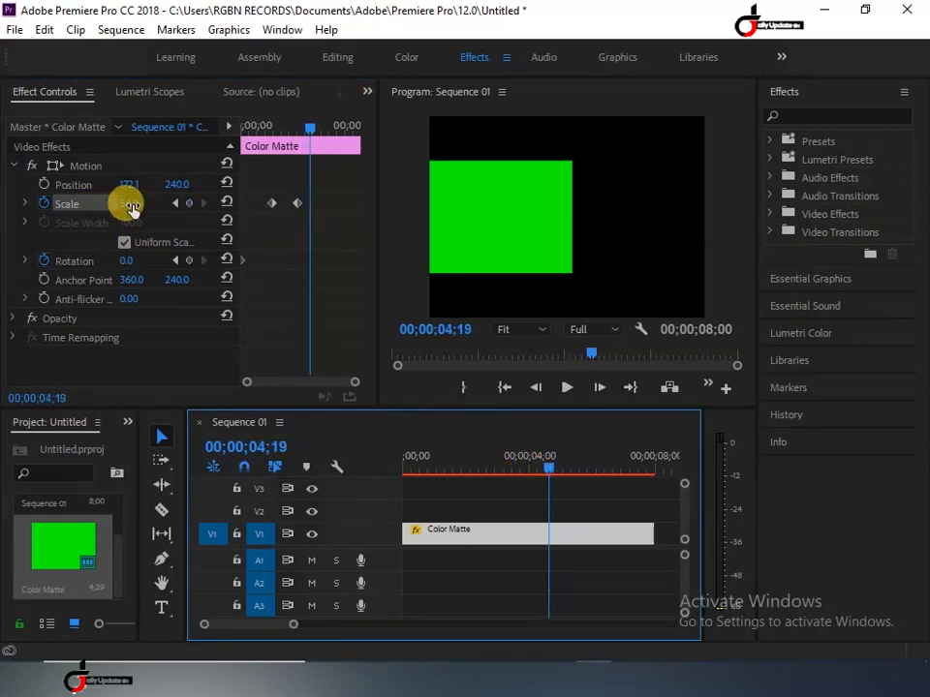
left_click_drag(131, 207, 93, 207)
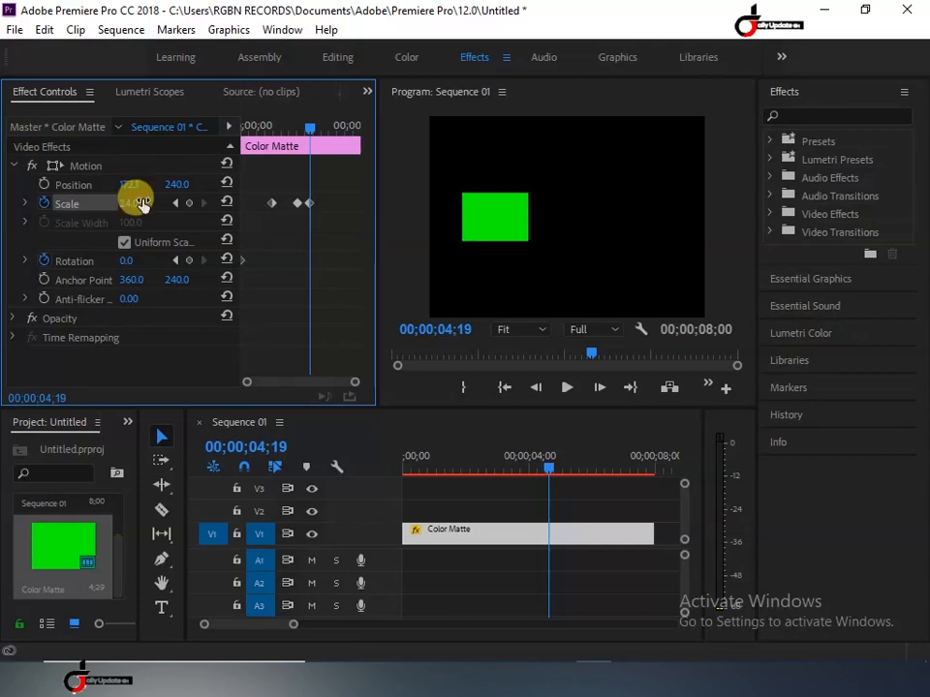
left_click_drag(549, 470, 592, 477)
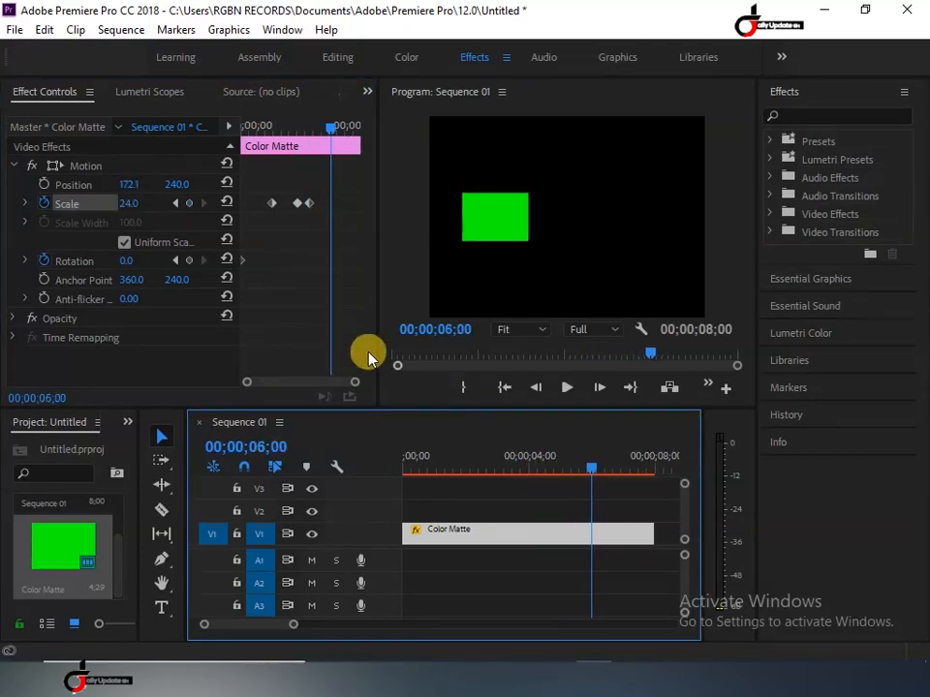
left_click(127, 205)
type("48")
key("Return")
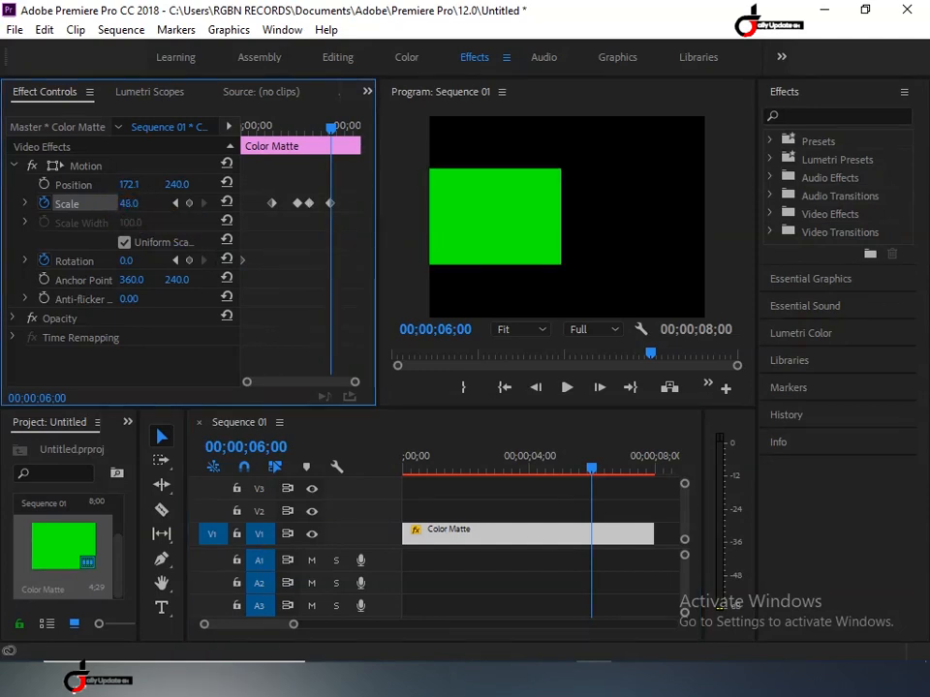
left_click_drag(128, 204, 135, 204)
left_click(589, 471)
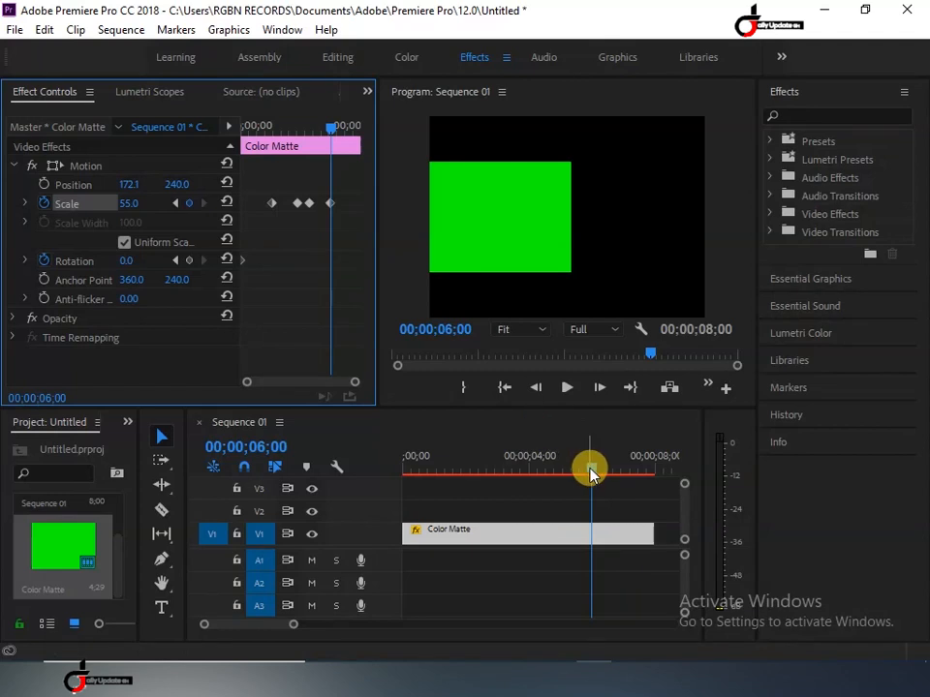
- Play the sequence from the beginning to preview the scale animation, and return to the sequence start
left_click_drag(589, 471, 405, 468)
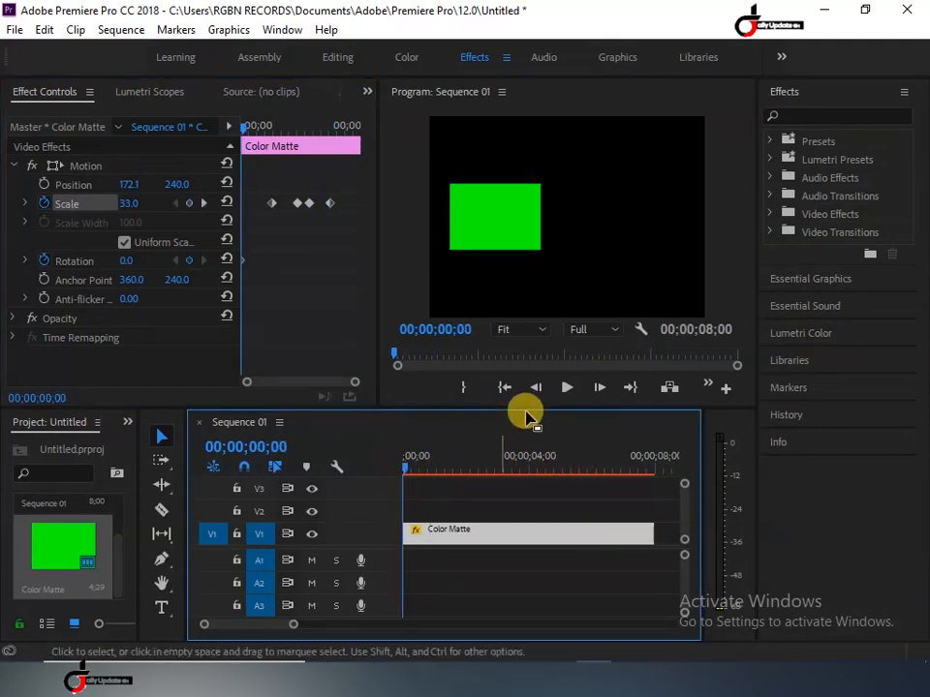
left_click(566, 392)
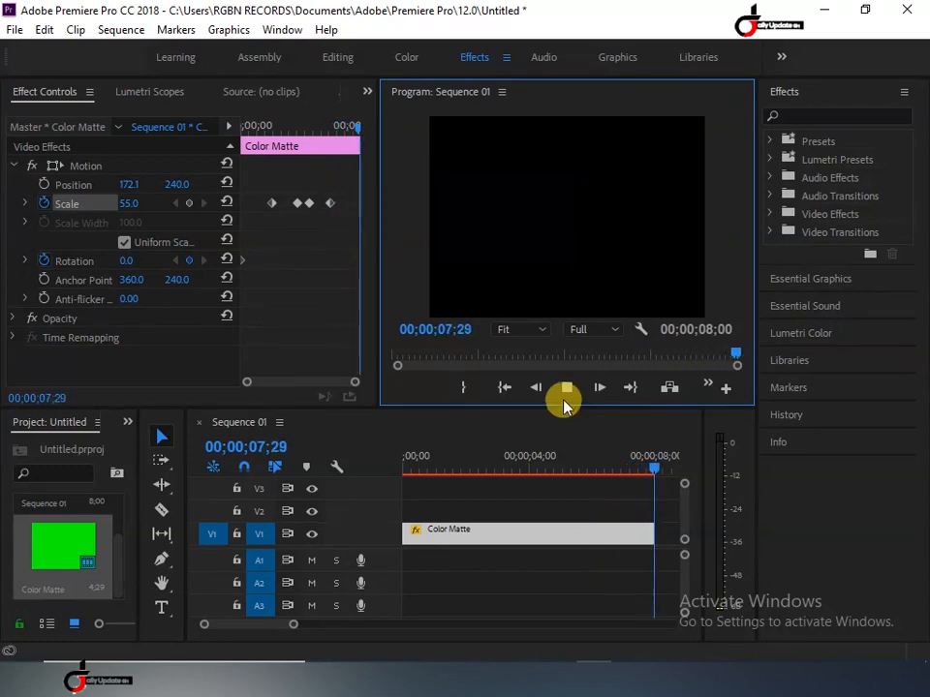
left_click(507, 389)
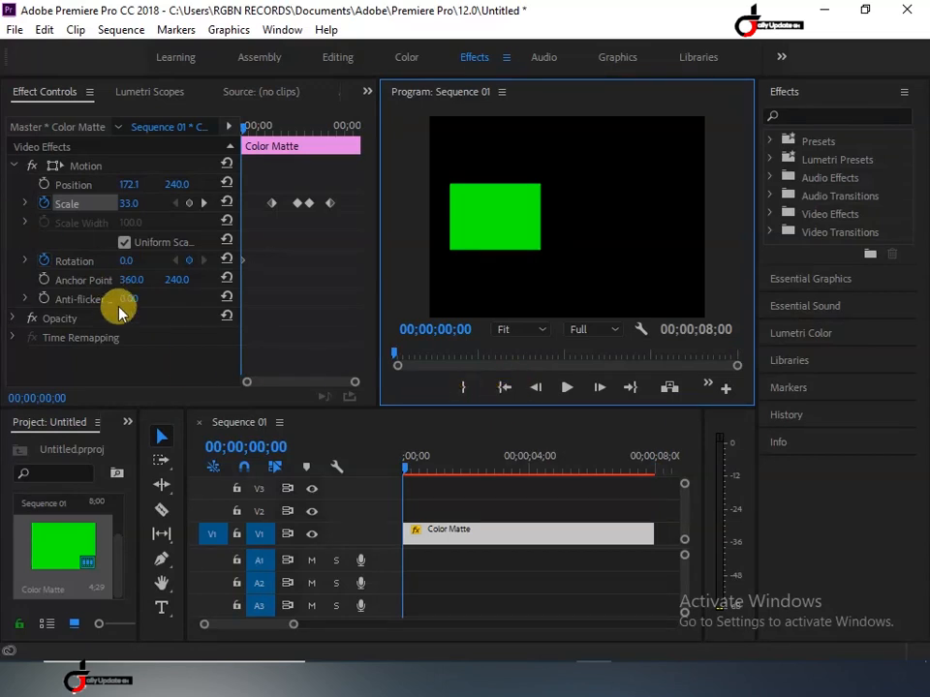
- Turn off Scale keyframing for the matte and delete all of its Scale keyframes
left_click_drag(354, 182, 224, 238)
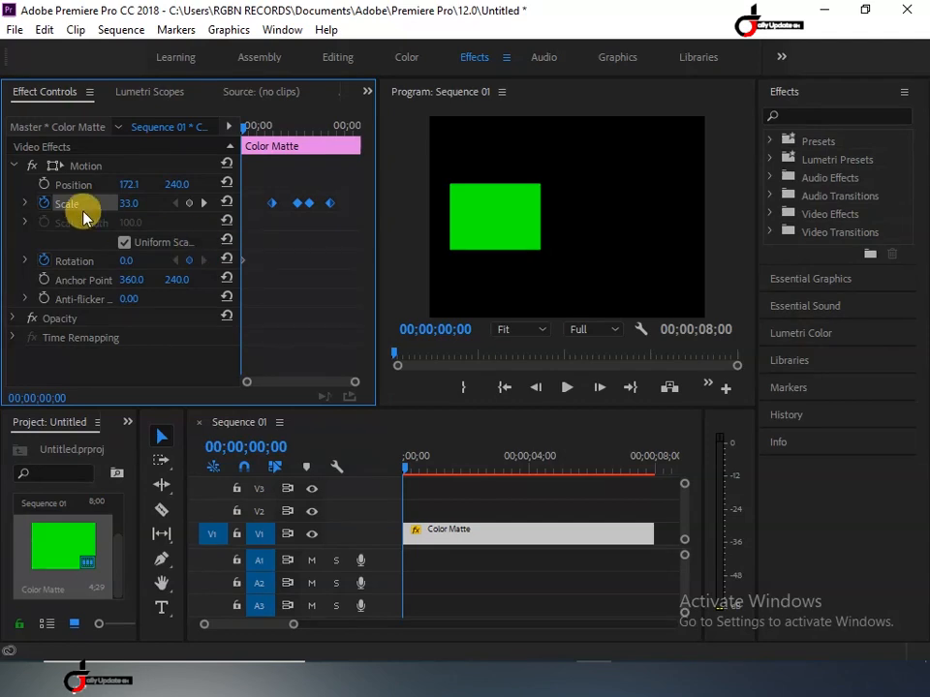
left_click(43, 203)
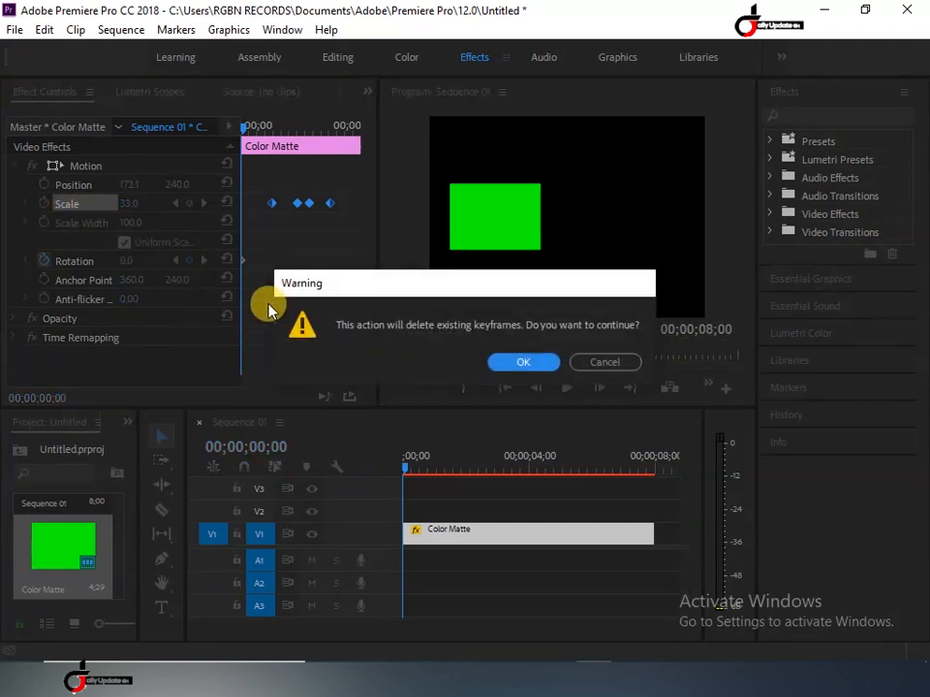
left_click(531, 361)
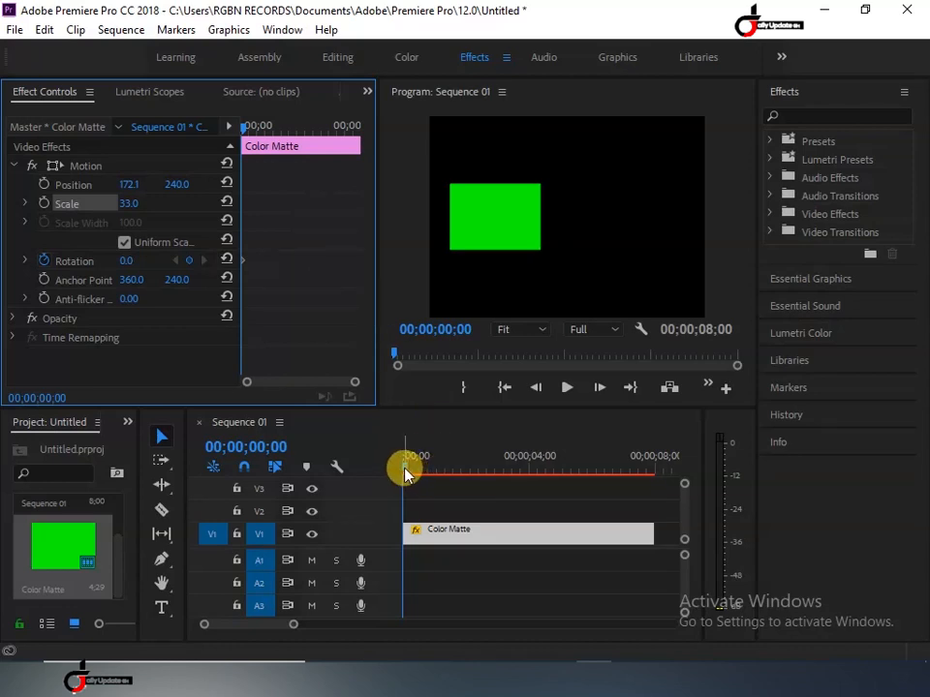
- Keyframe the matte's rotation at 112° at 00;00;02;05 and at -91° at 00;00;04;09
left_click_drag(405, 473, 471, 474)
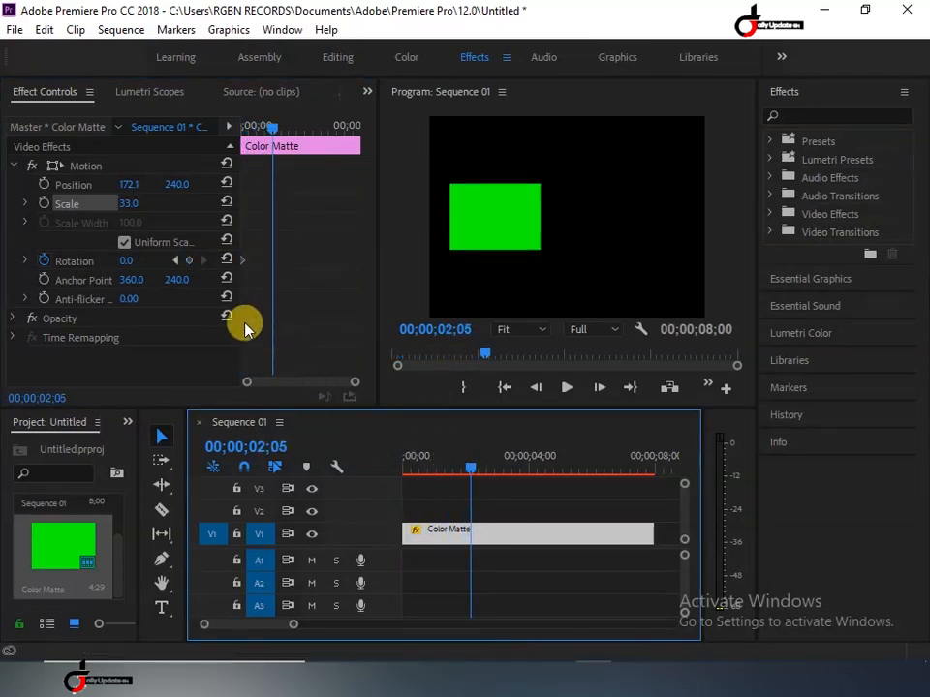
left_click(126, 261)
left_click_drag(126, 260, 230, 260)
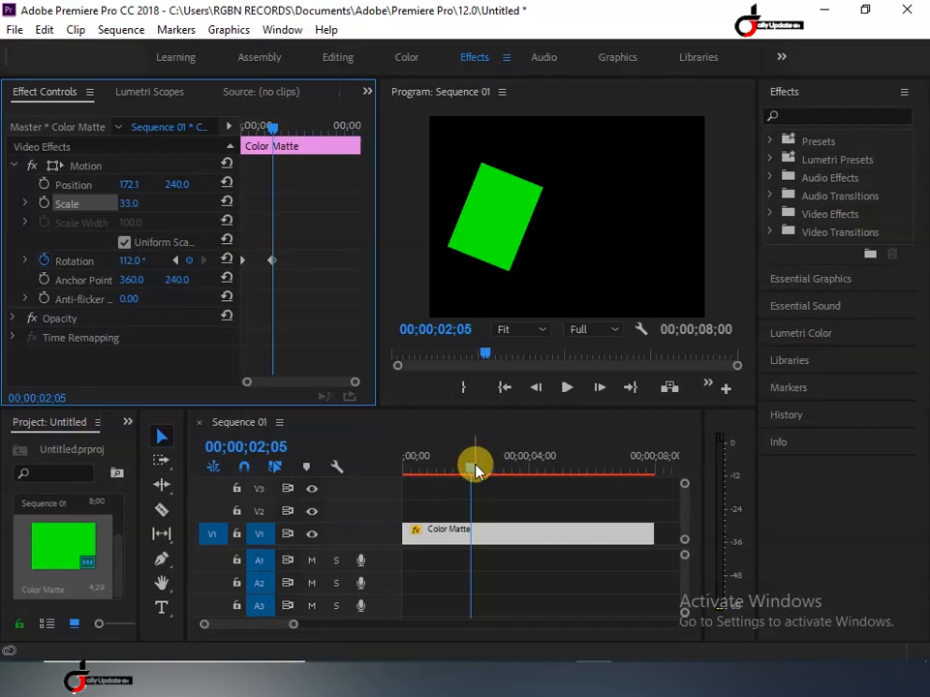
left_click_drag(476, 463, 542, 479)
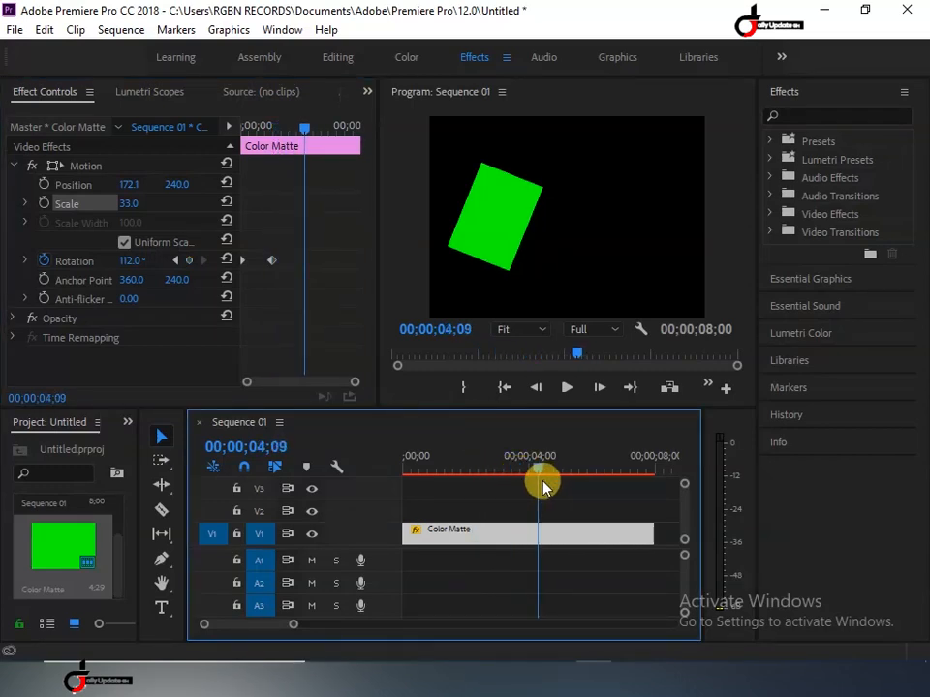
left_click_drag(136, 269, 78, 260)
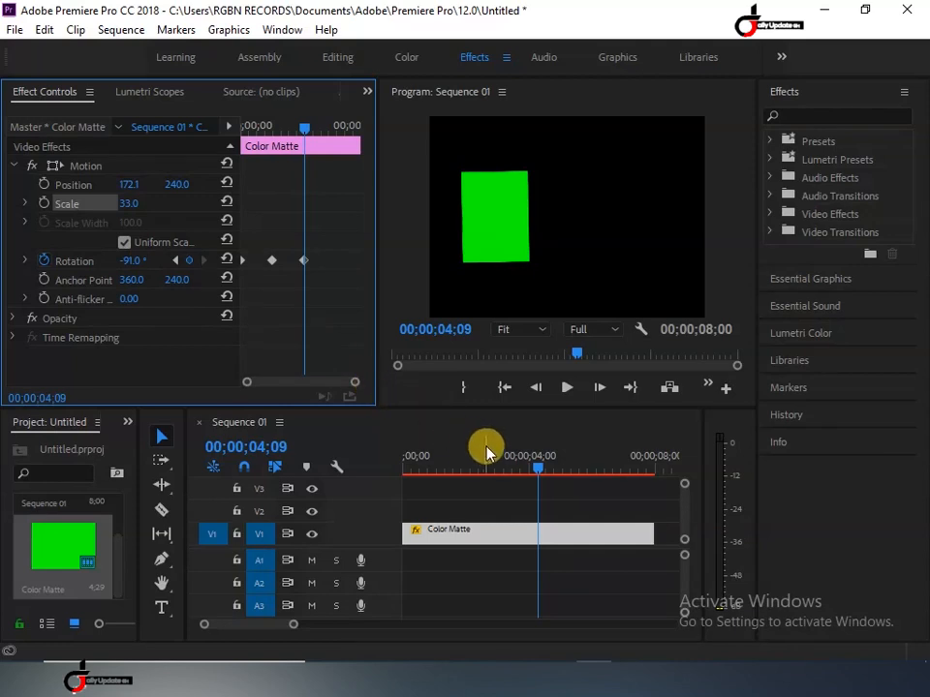
- Play the sequence from the beginning to preview the matte's rotation, stopping once the last rotation keyframe has passed
left_click_drag(535, 471, 369, 503)
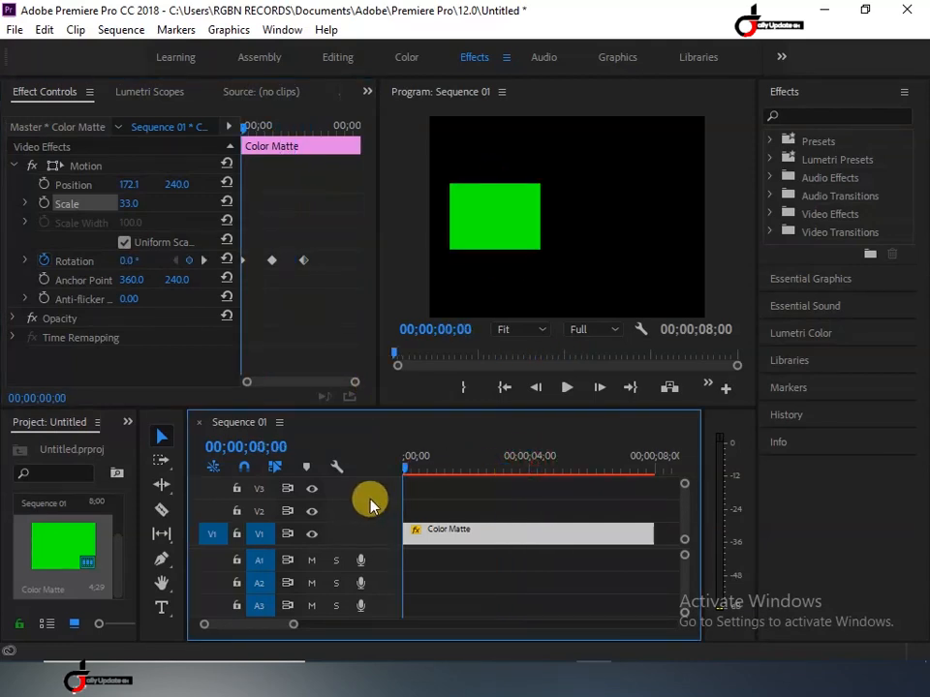
left_click(563, 389)
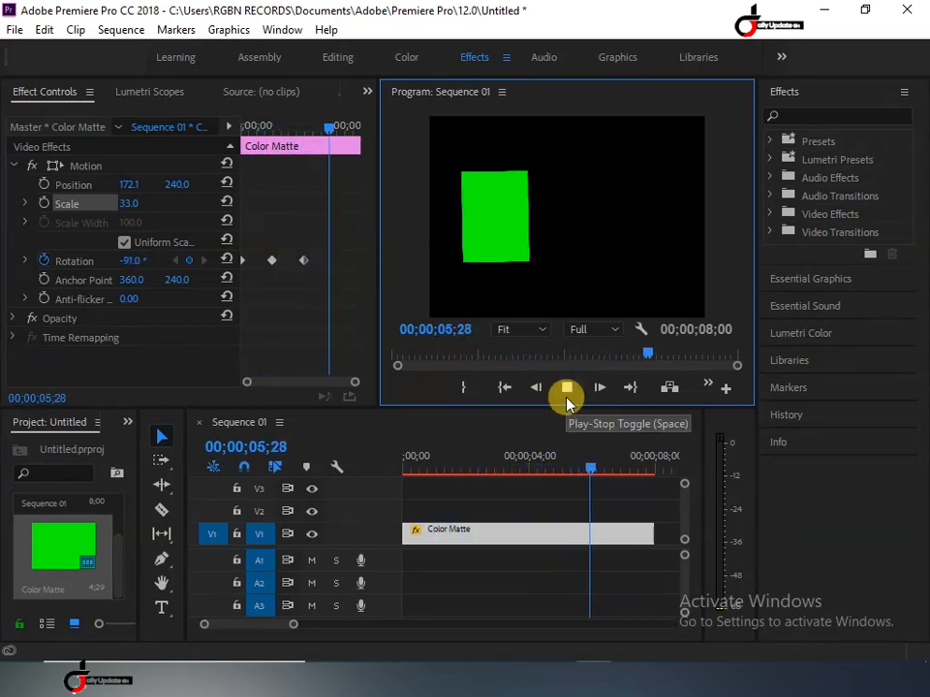
left_click(566, 389)
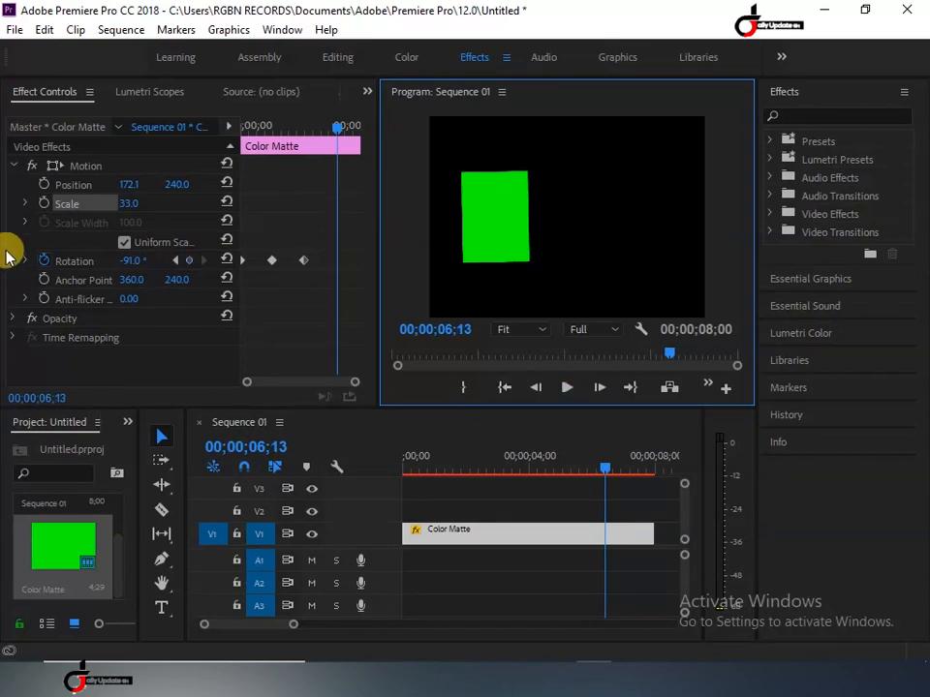
- Turn off Rotation keyframing, deleting its keyframes, and return the playhead to the sequence start
left_click(43, 259)
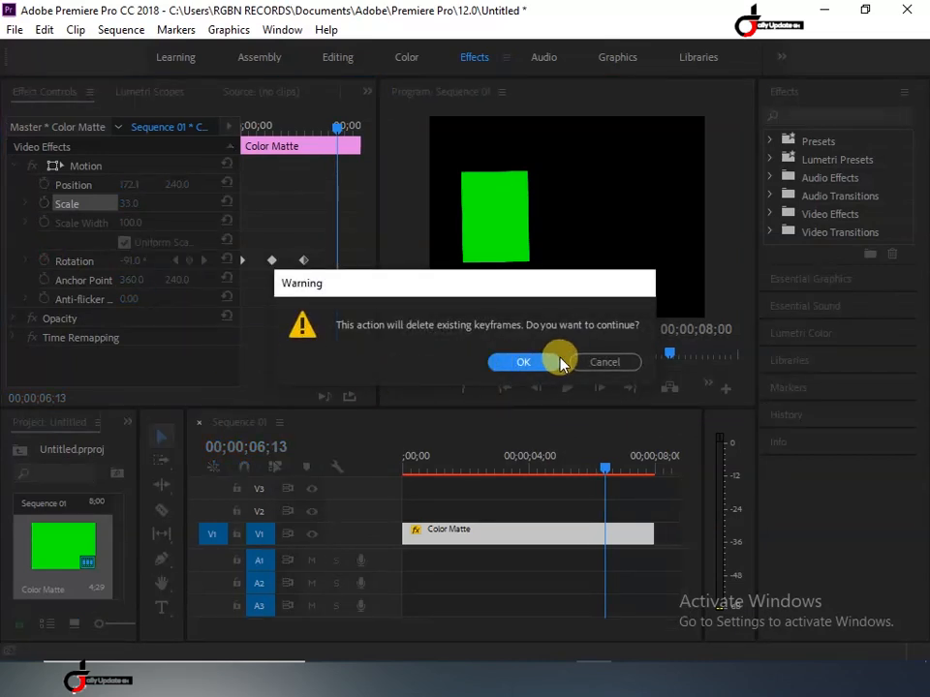
left_click(548, 361)
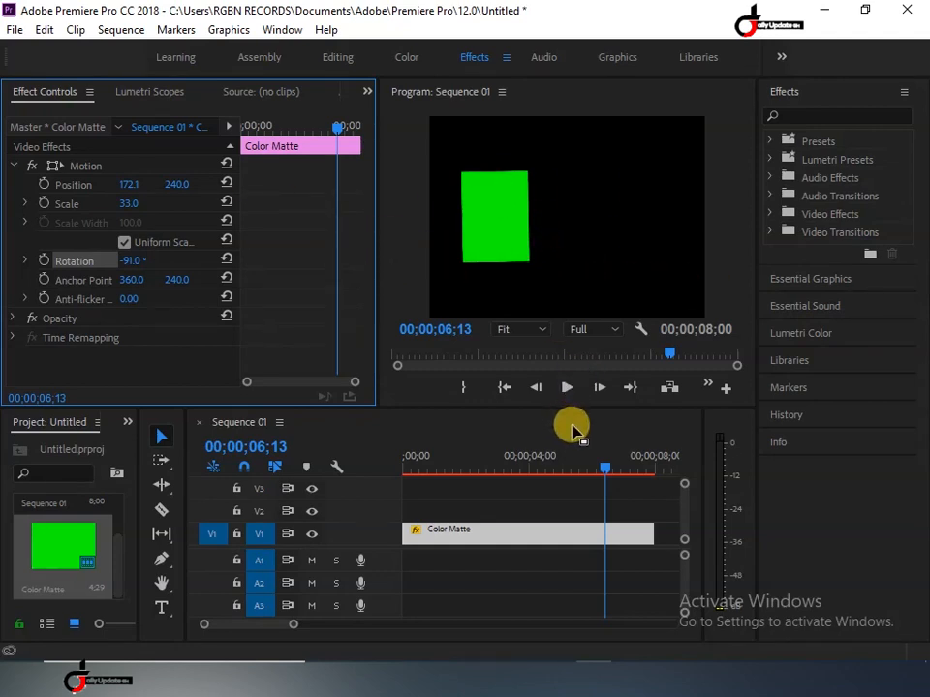
left_click_drag(605, 476, 346, 525)
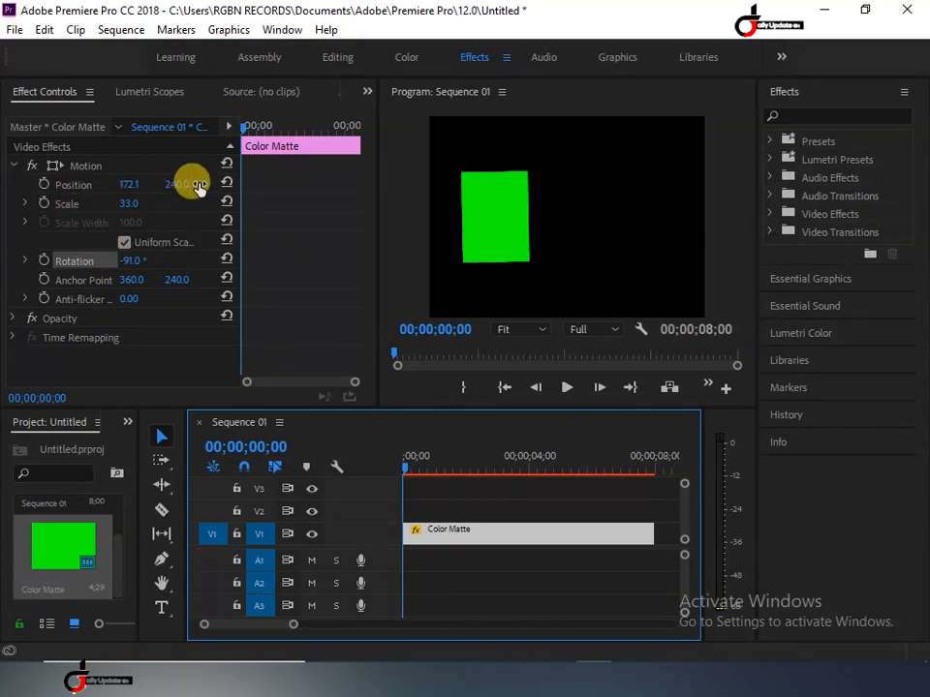
- Reset the matte's rotation and turn on keyframing for Position, Scale and Rotation at the sequence start
left_click(227, 262)
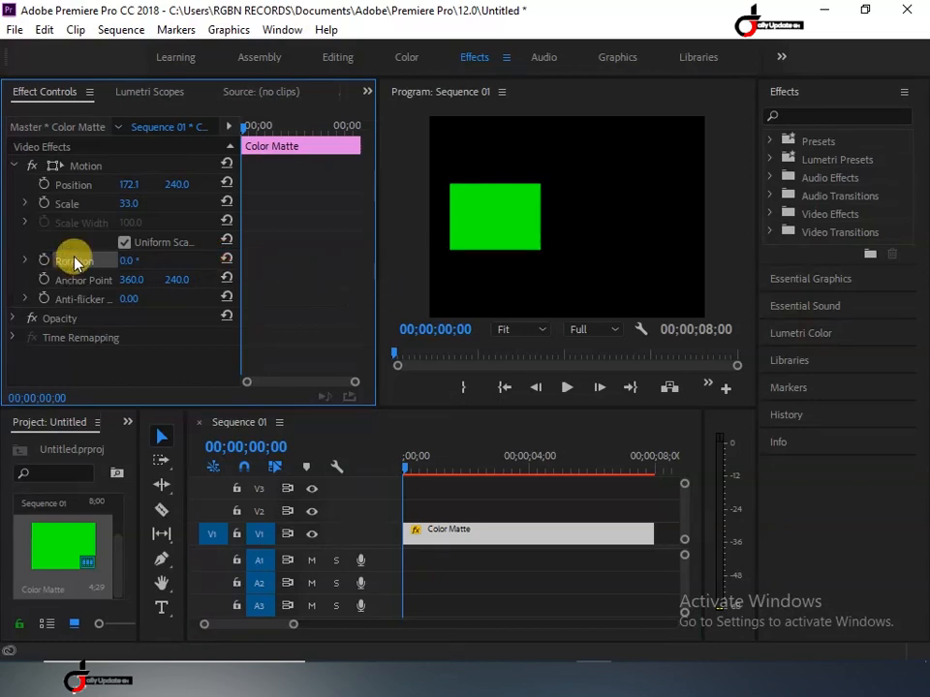
left_click(45, 192)
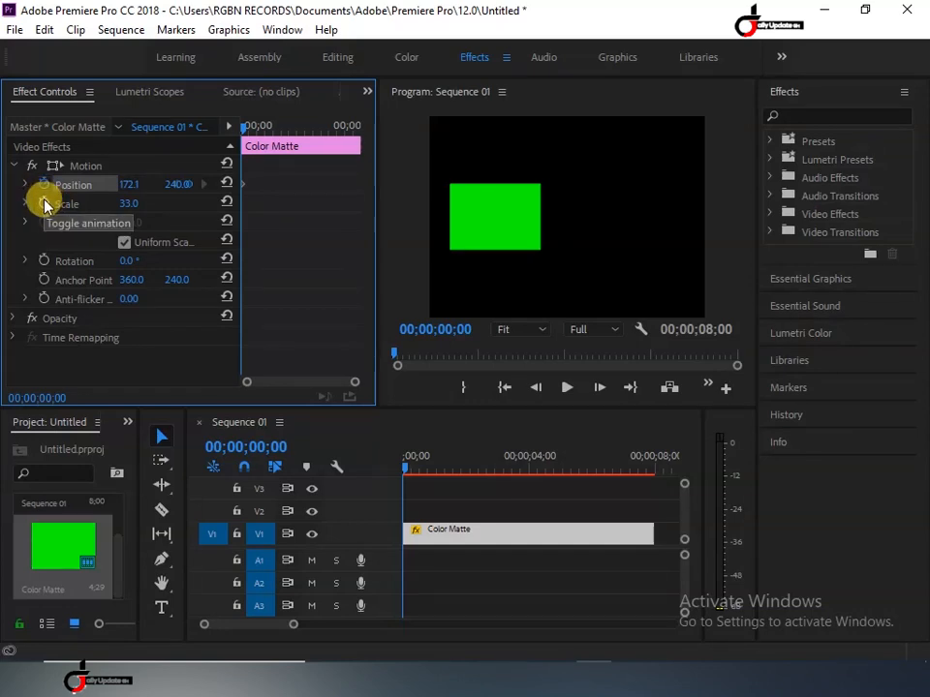
left_click(44, 204)
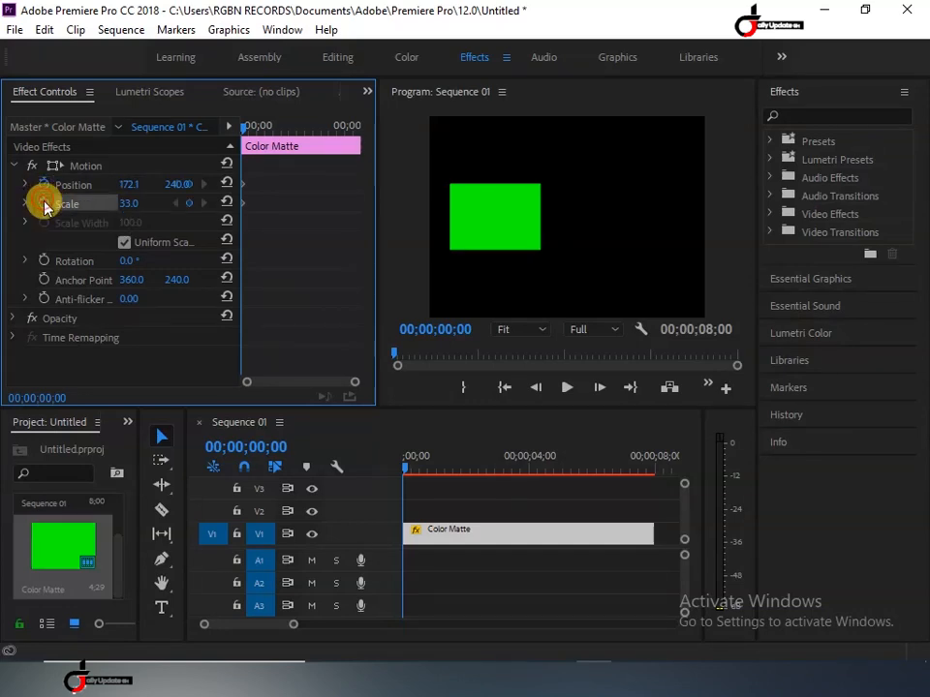
left_click(44, 263)
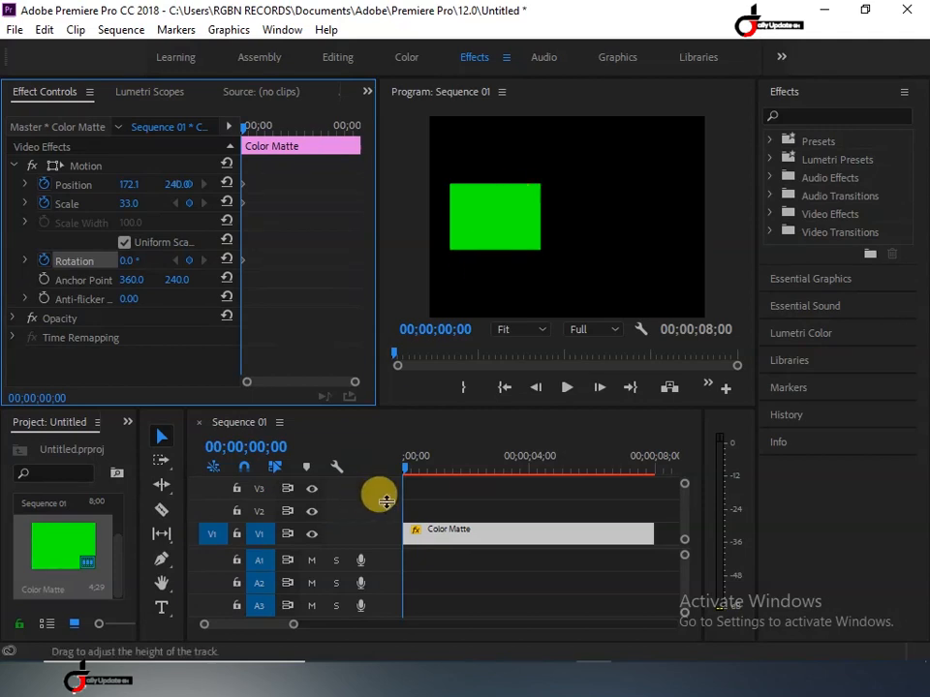
- At 00;00;02;04, keyframe the matte's horizontal position at 350.1, scale at 56 and rotation at 46°
left_click(411, 472)
left_click_drag(413, 472, 472, 481)
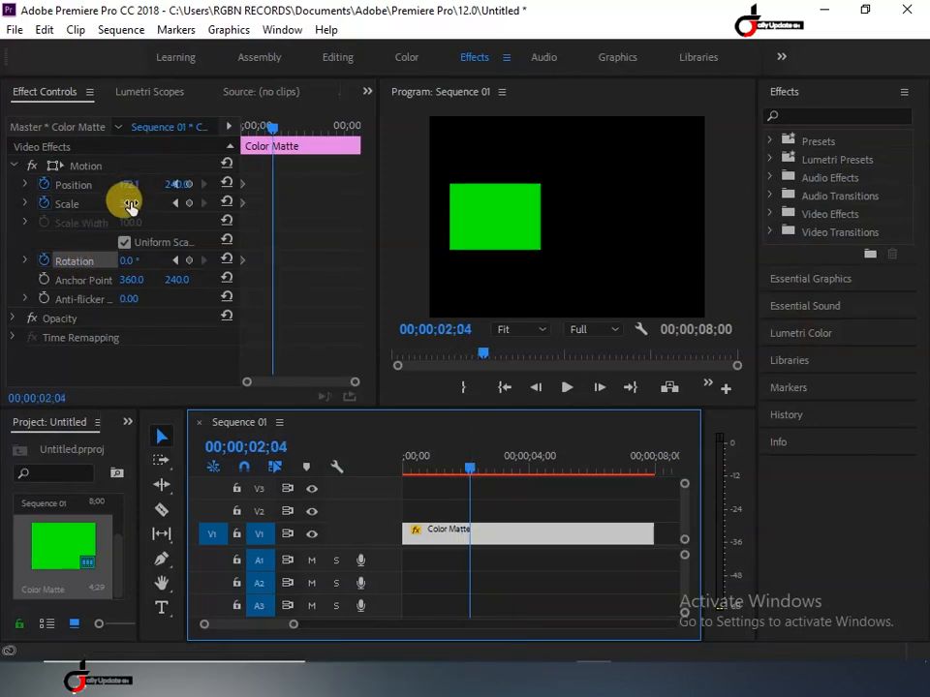
left_click_drag(126, 191, 298, 190)
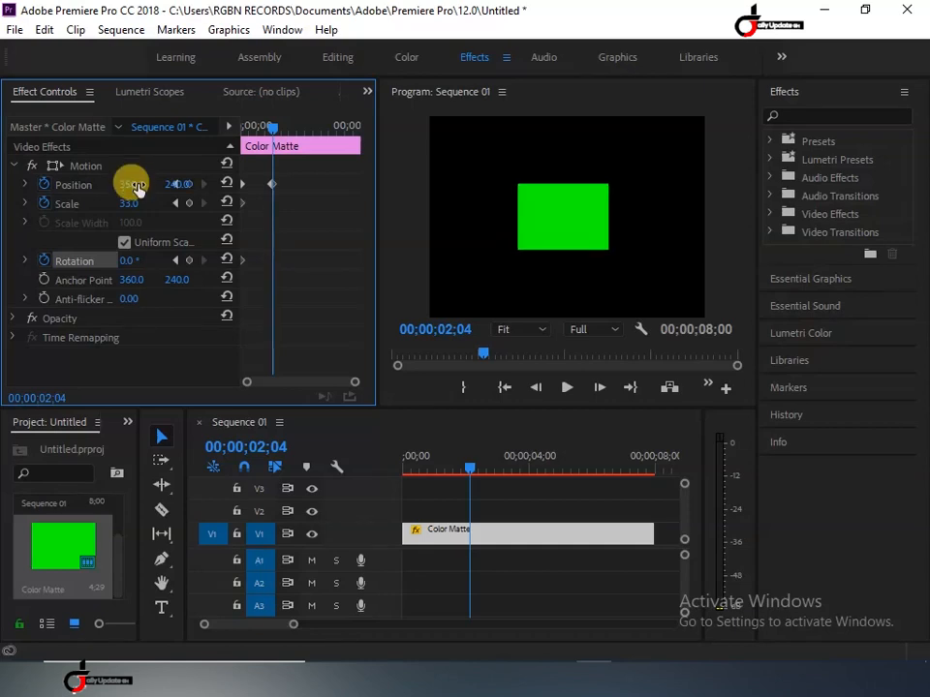
left_click_drag(130, 206, 218, 205)
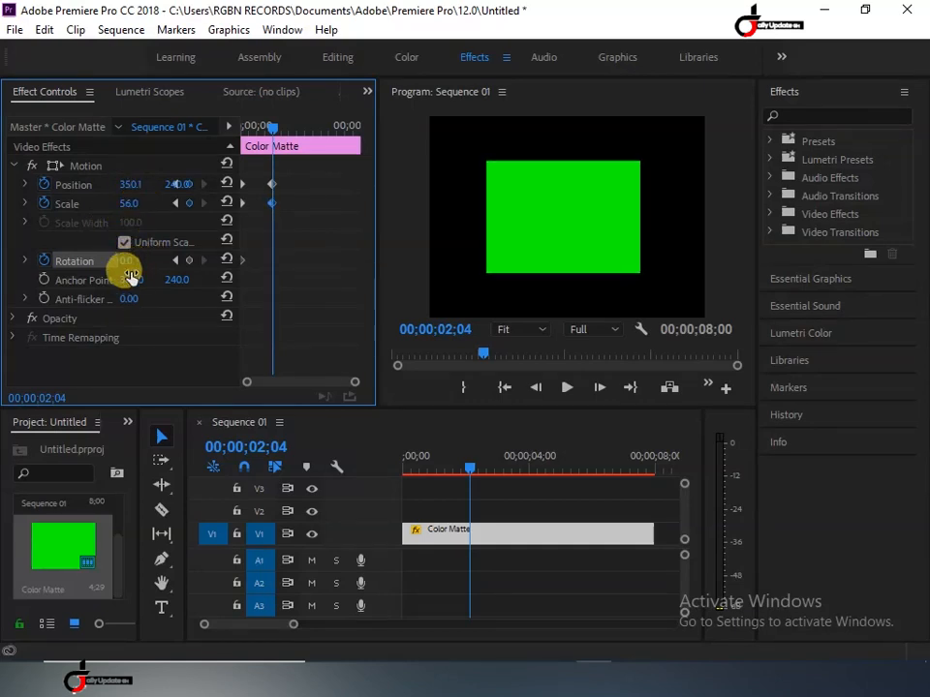
left_click_drag(131, 263, 176, 264)
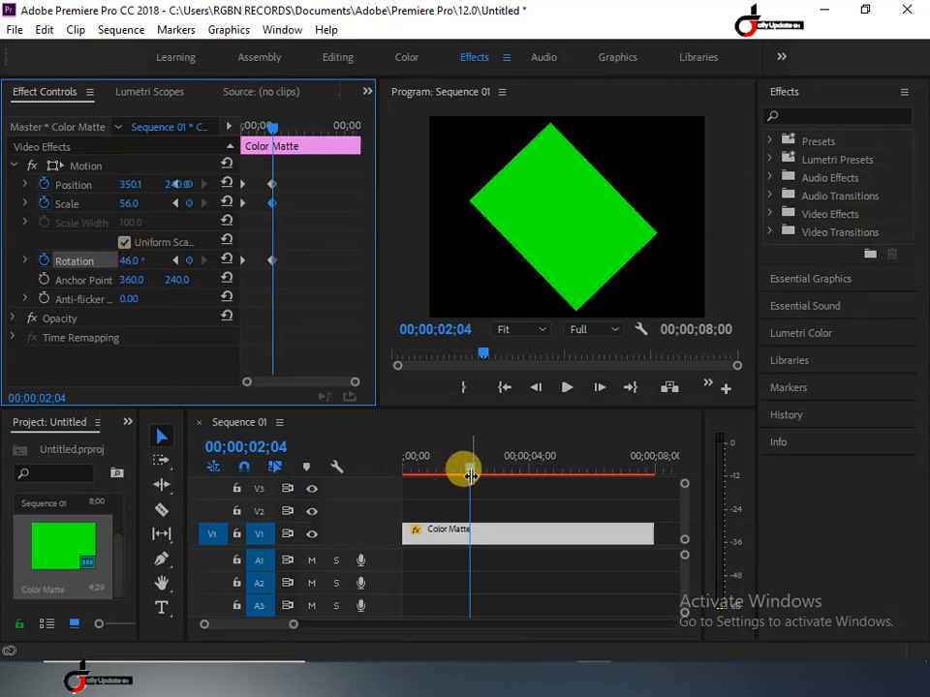
- At 00;00;04;07, keyframe the matte's horizontal position at 260.1, scale at 33 and rotation at -12°
left_click_drag(473, 474, 537, 472)
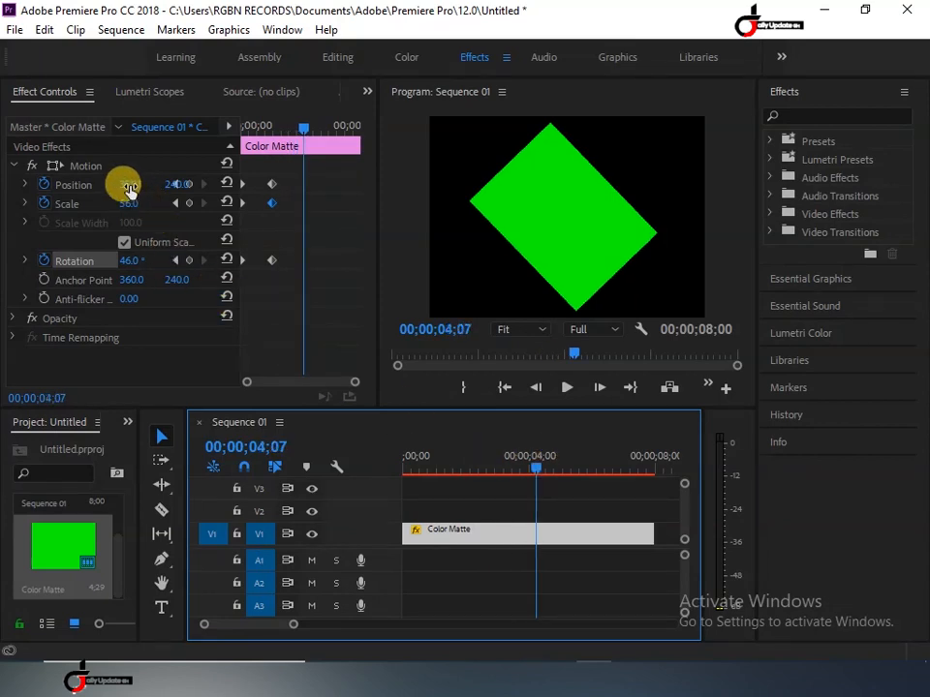
left_click_drag(129, 185, 141, 206)
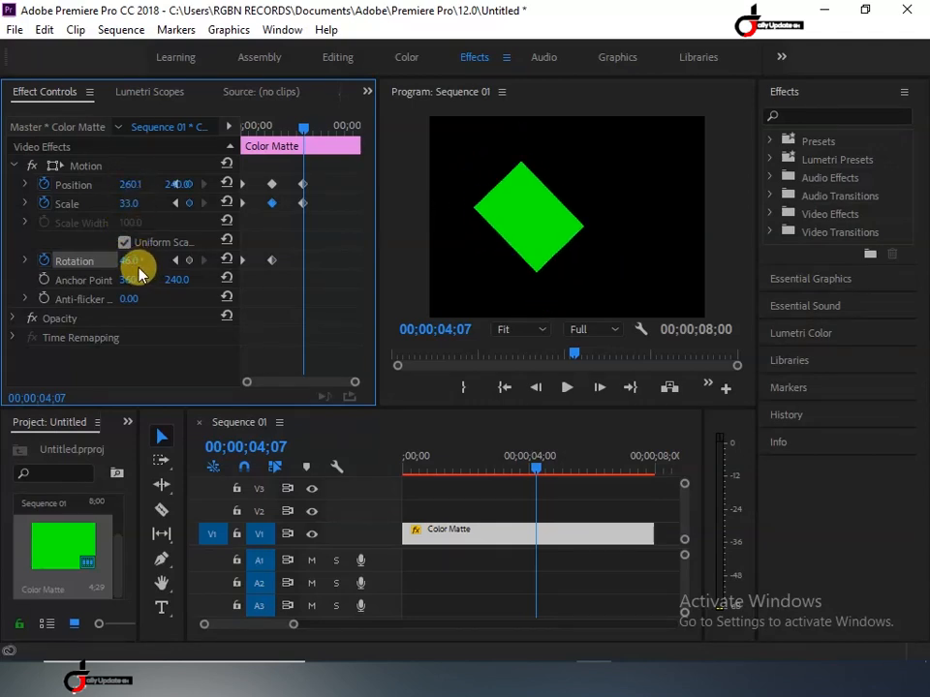
mouse_move(134, 261)
left_mouse_down()
mouse_move(106, 262)
mouse_move(145, 255)
left_mouse_up()
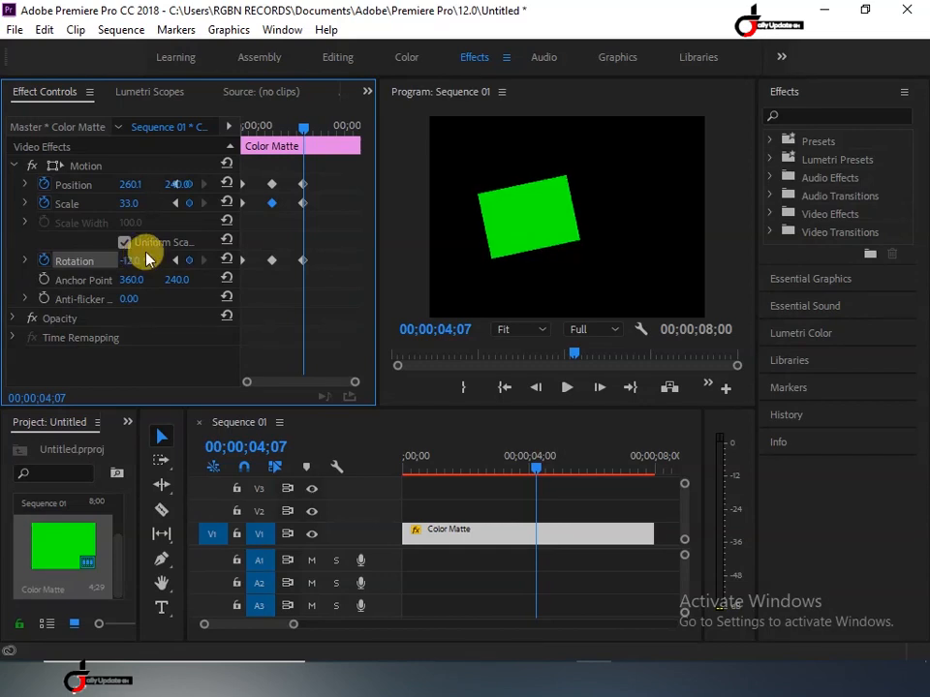
- Keyframe the matte's position at 218.1, 298.0 and rotation at -1° at 00;00;06;00, and its vertical position at 456.0 at 00;00;06;18
left_click_drag(238, 213, 283, 227)
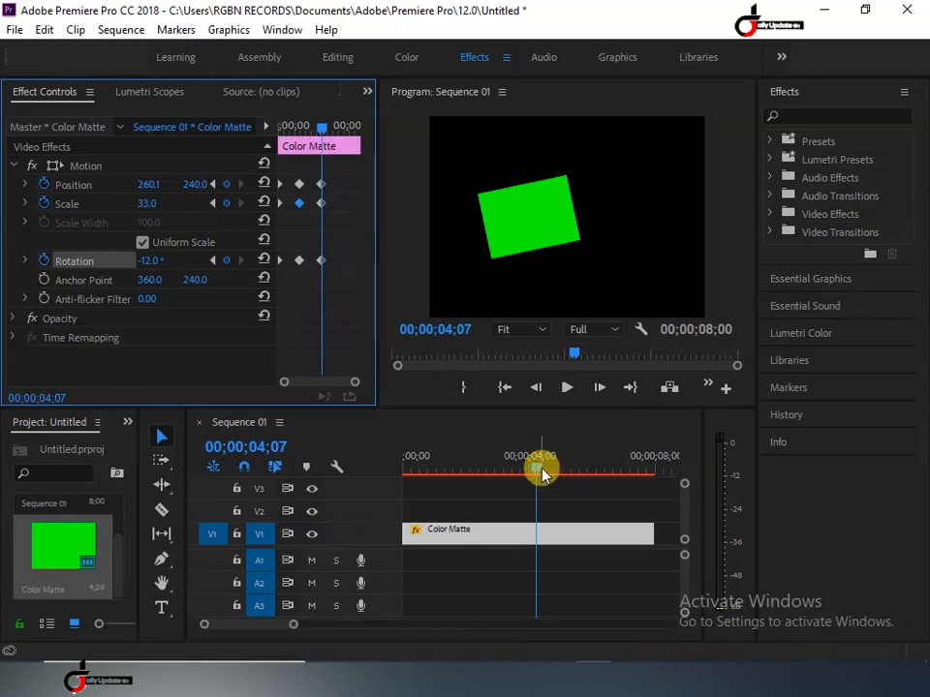
left_click_drag(541, 469, 589, 482)
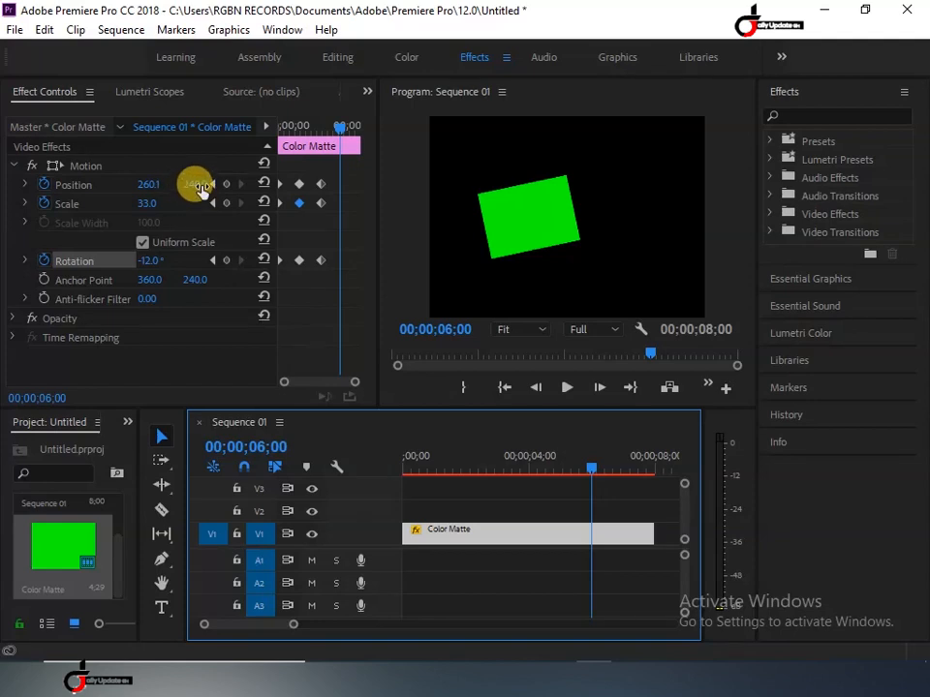
left_click(148, 184)
left_click_drag(148, 185, 108, 185)
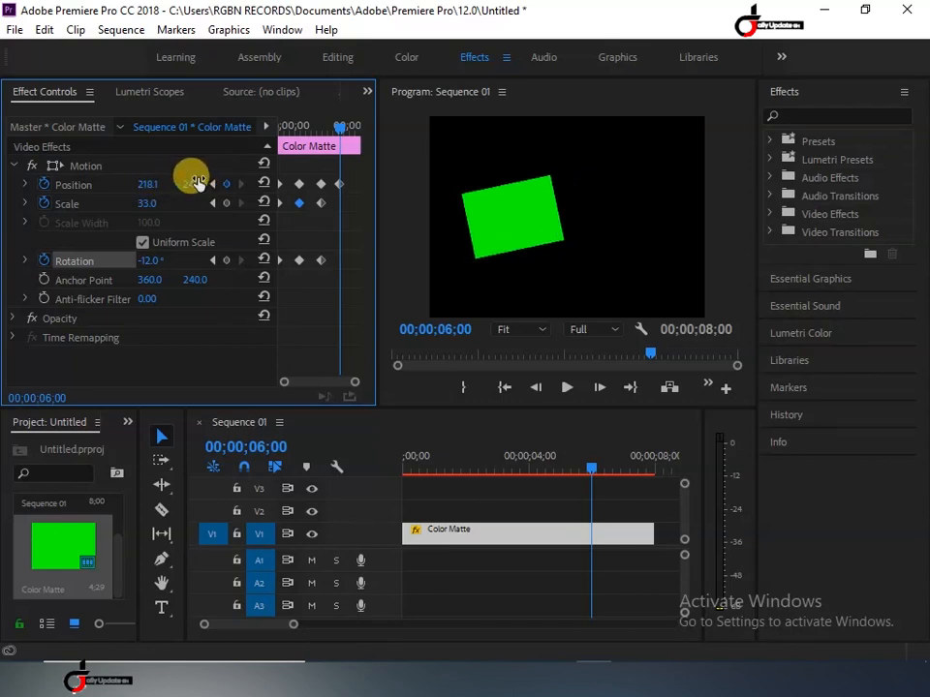
mouse_move(194, 180)
left_mouse_down()
mouse_move(261, 181)
mouse_move(190, 189)
left_mouse_up()
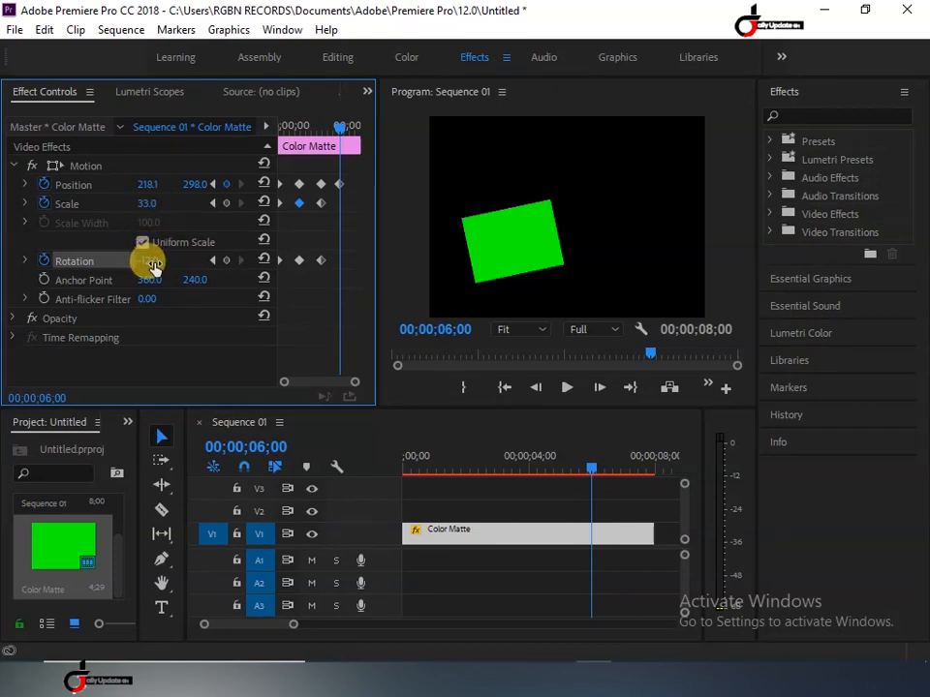
left_click_drag(153, 264, 173, 263)
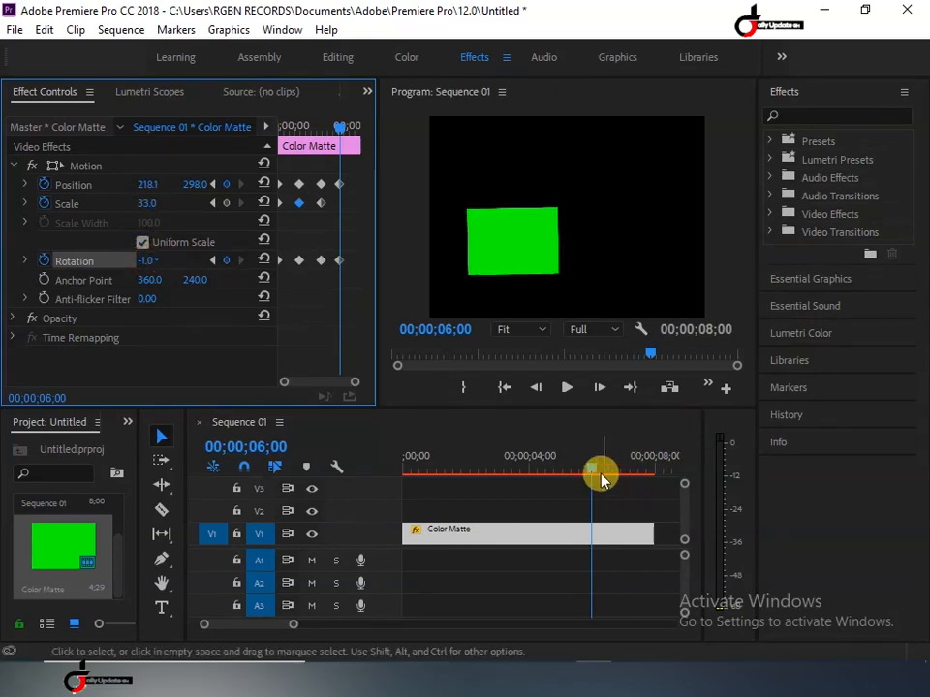
left_click_drag(601, 480, 611, 478)
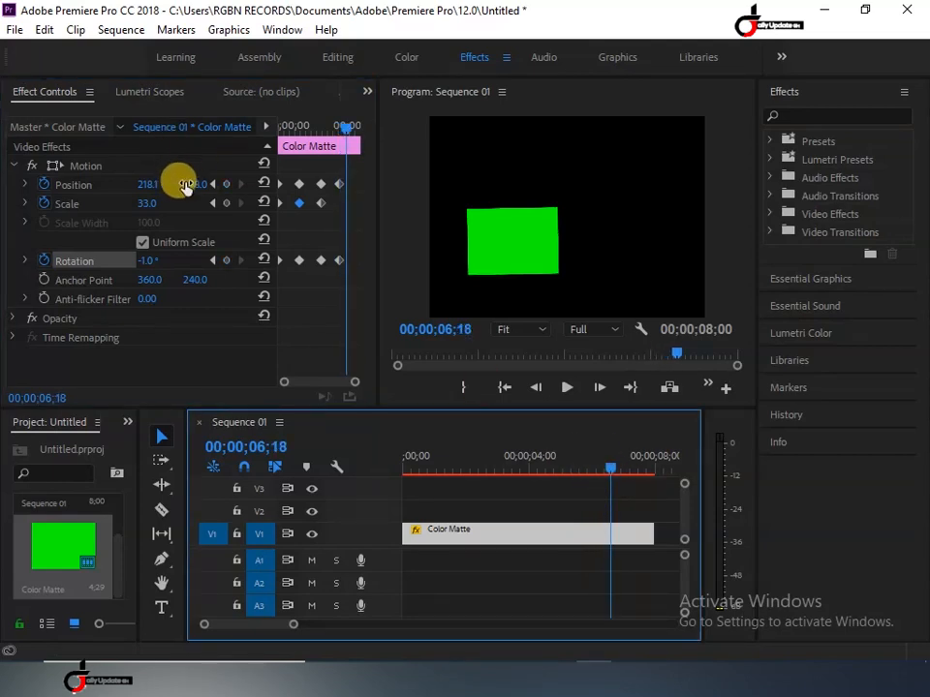
left_click_drag(186, 187, 308, 381)
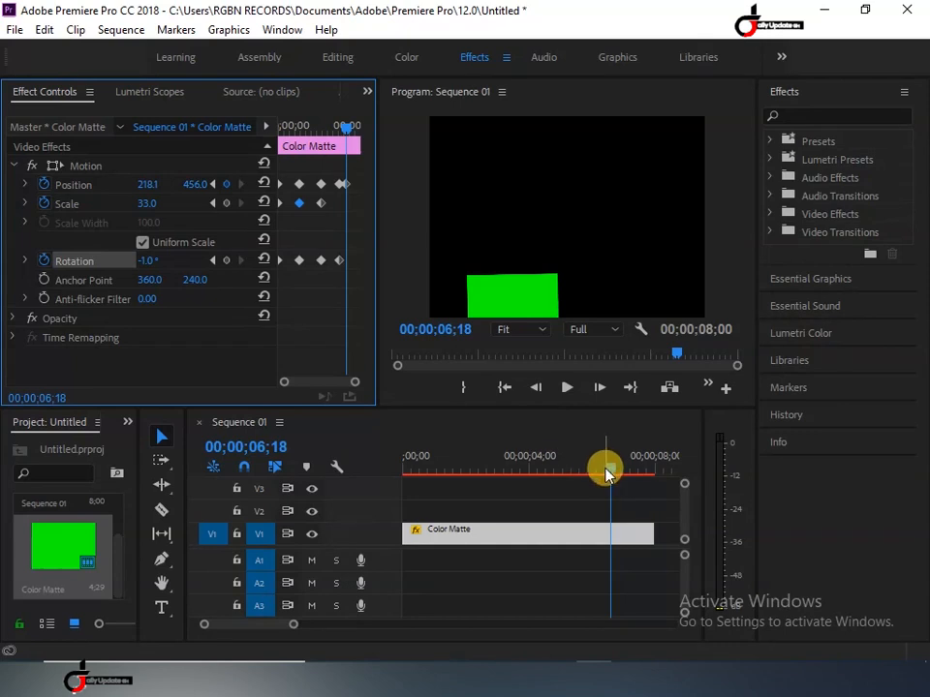
- Play the sequence from the beginning to preview the combined position, scale and rotation animation, and replay it
left_click_drag(608, 474, 307, 441)
left_click(565, 387)
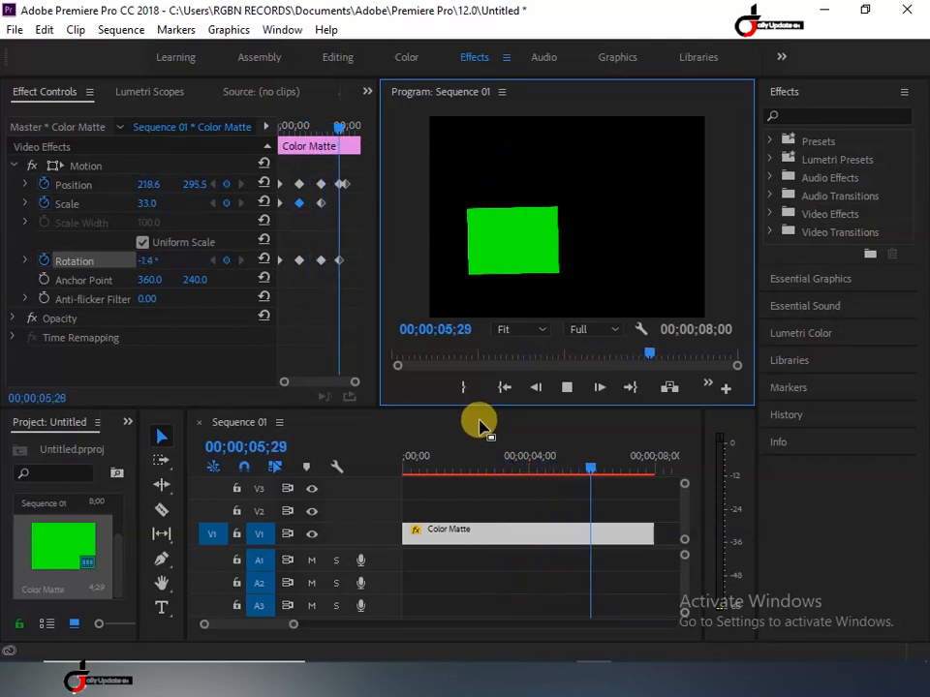
left_click(567, 388)
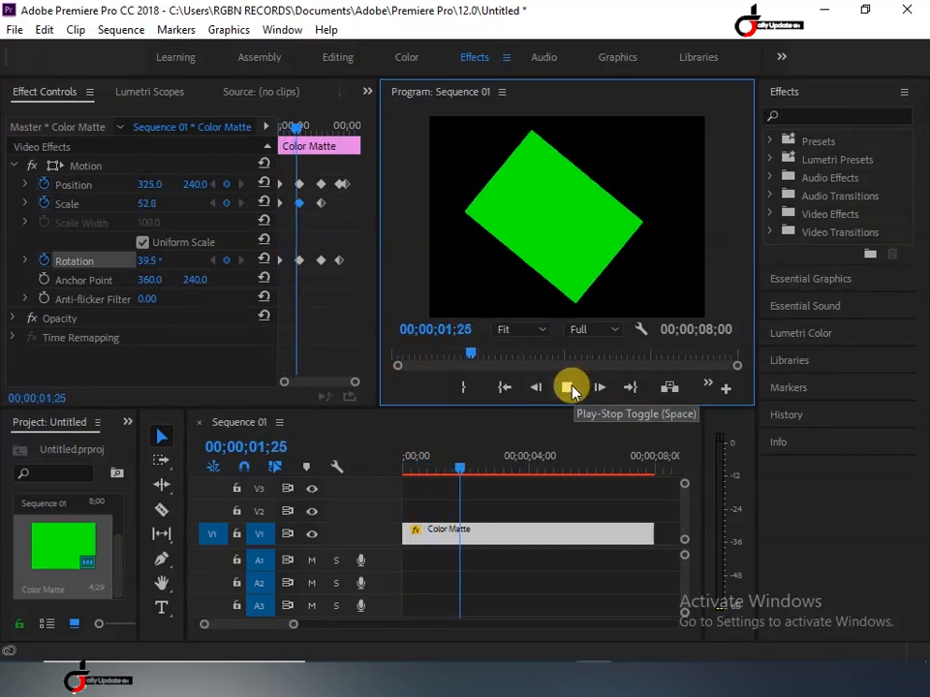